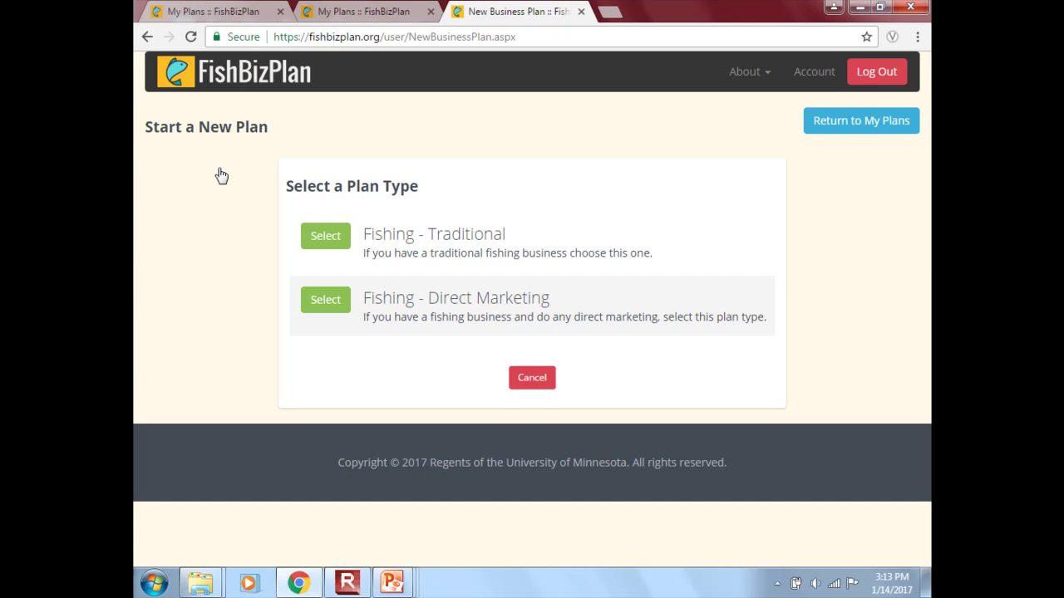
- Log out of the account and try to sign back in with the account e-mail and password
left_click(883, 81)
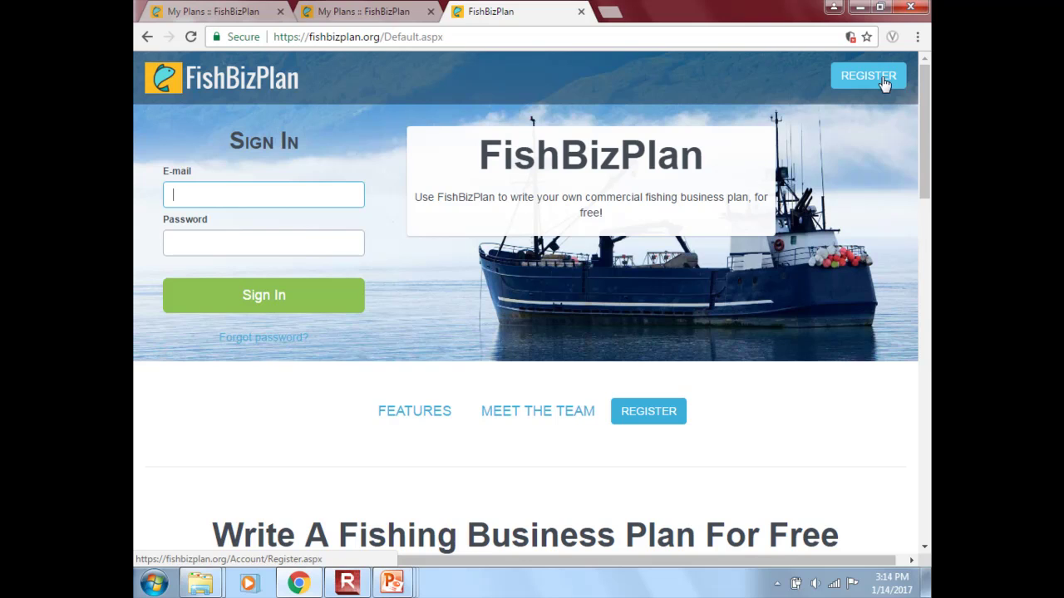
type("s")
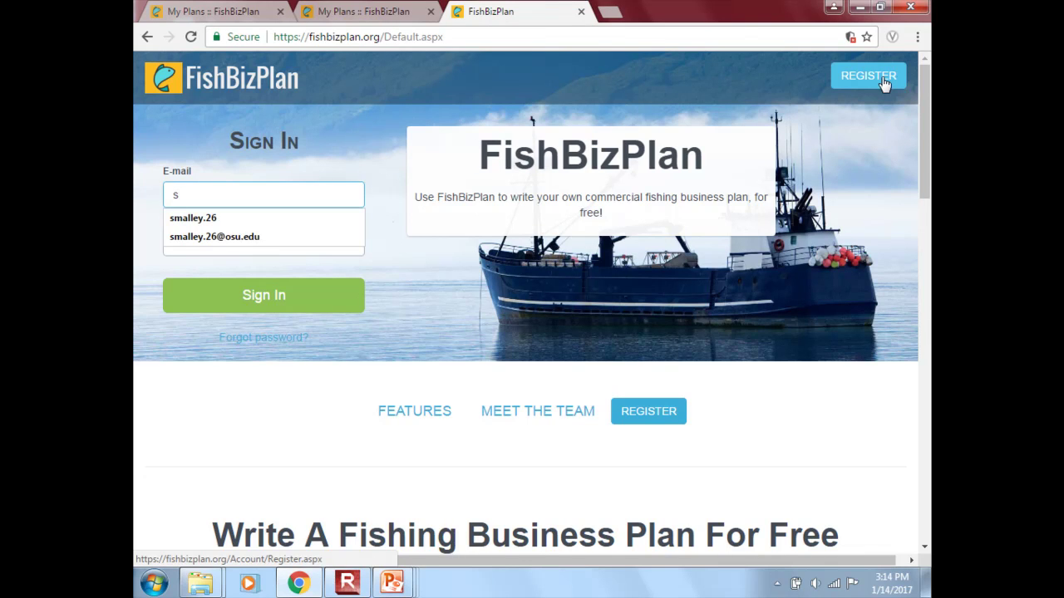
type("ma")
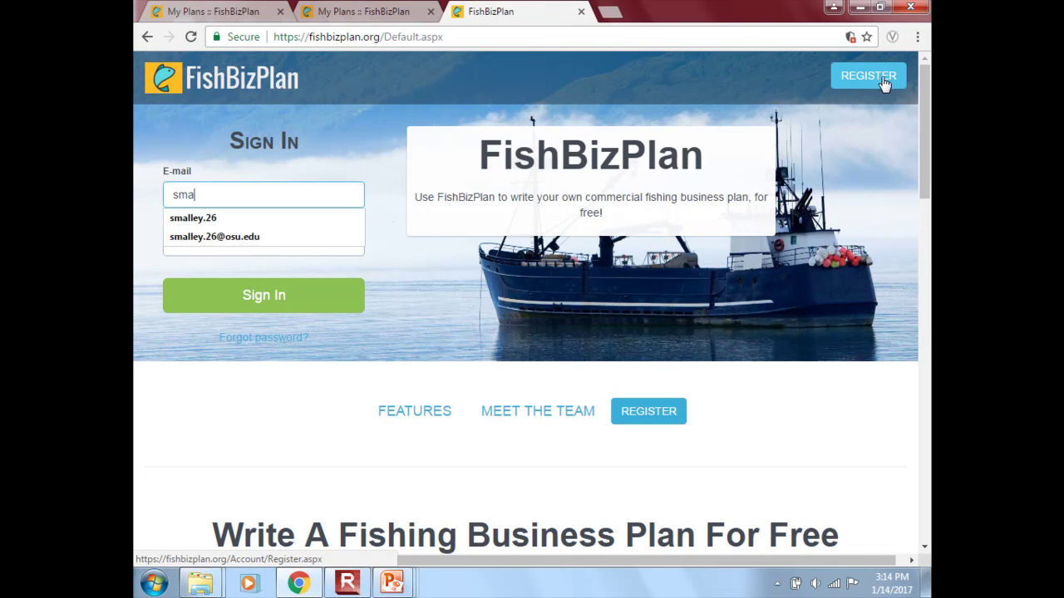
left_click(225, 237)
left_click(215, 239)
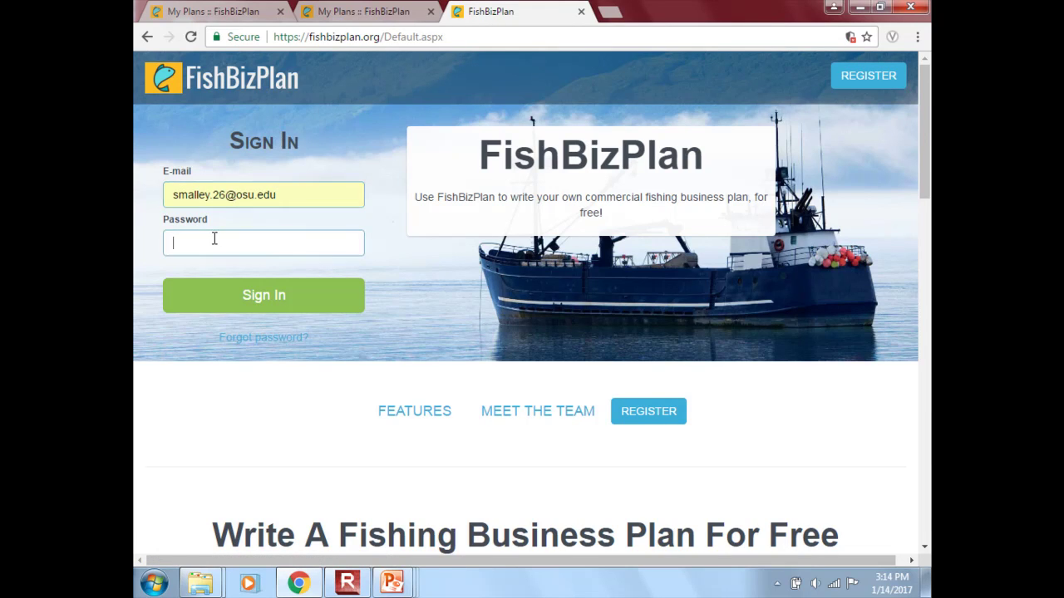
type("•••••••••••")
left_click(257, 297)
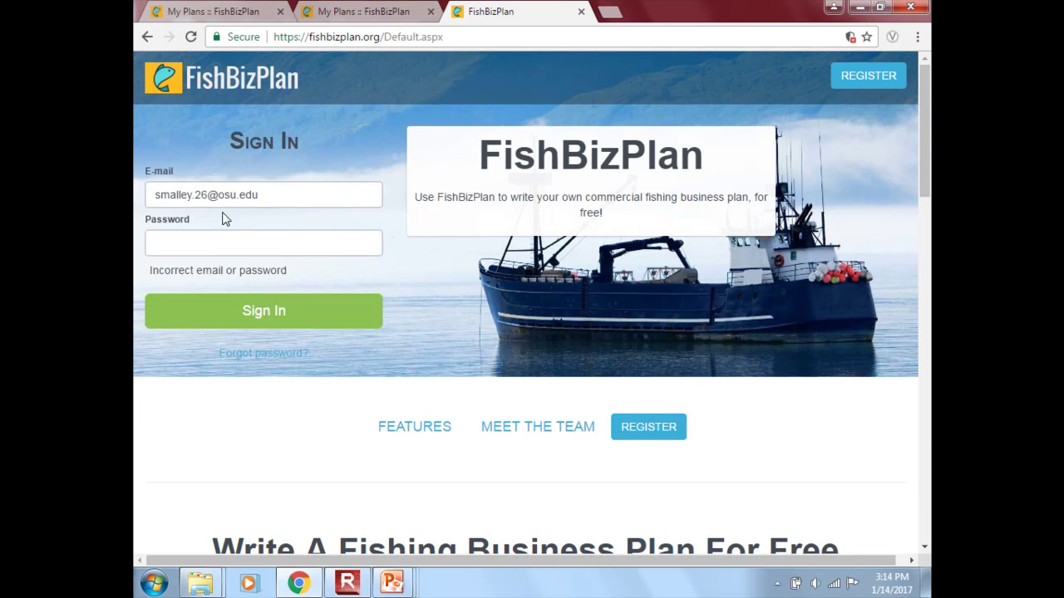
- Re-enter the account password and submit the sign-in form
left_click(227, 244)
type("•••••••••••")
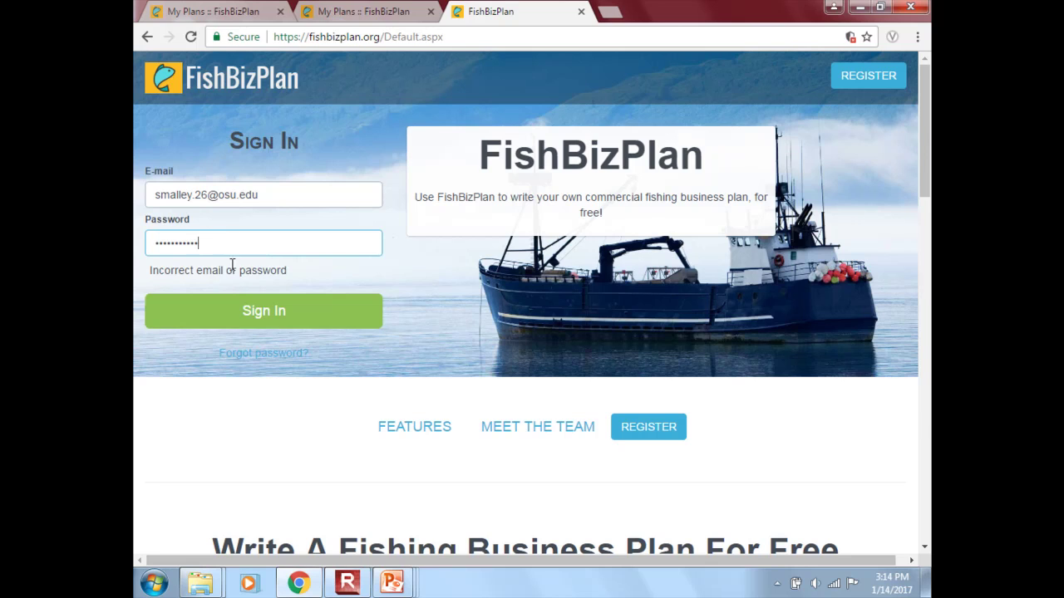
left_click(247, 308)
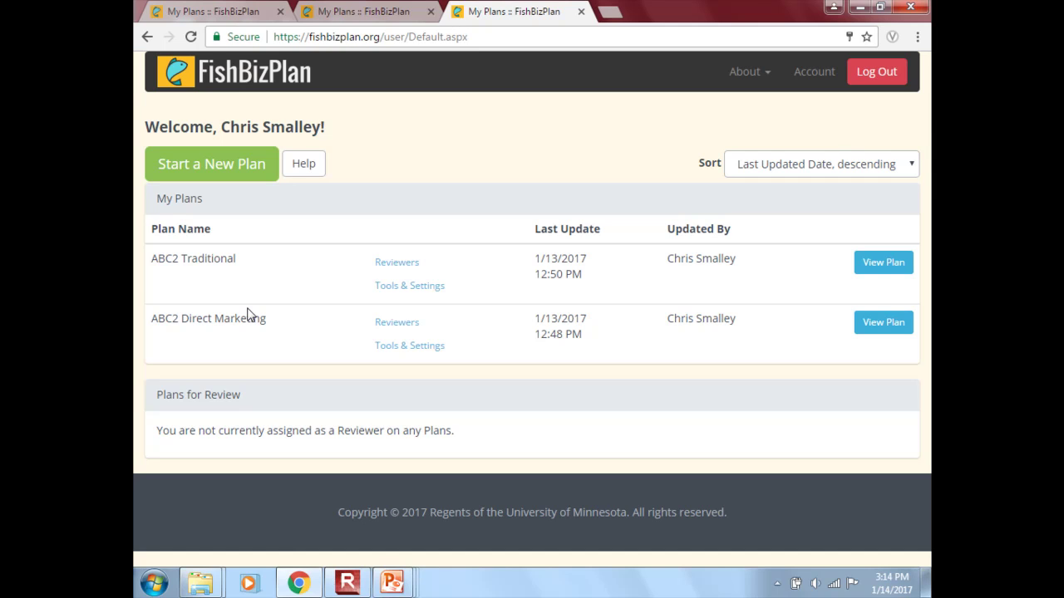
- View the plan types offered for a new plan and cancel without creating one
left_click(230, 175)
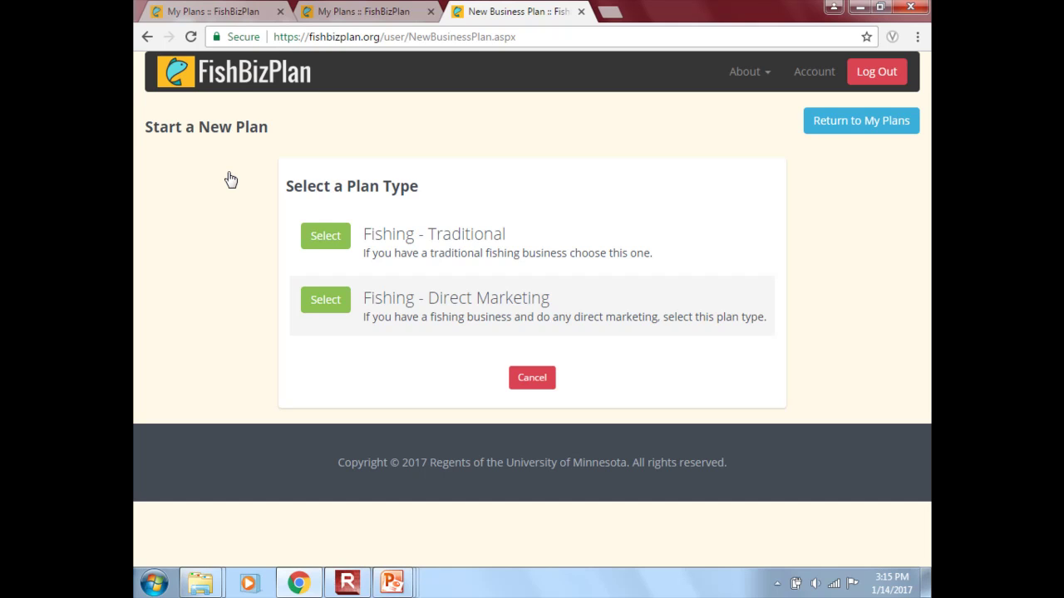
left_click(521, 380)
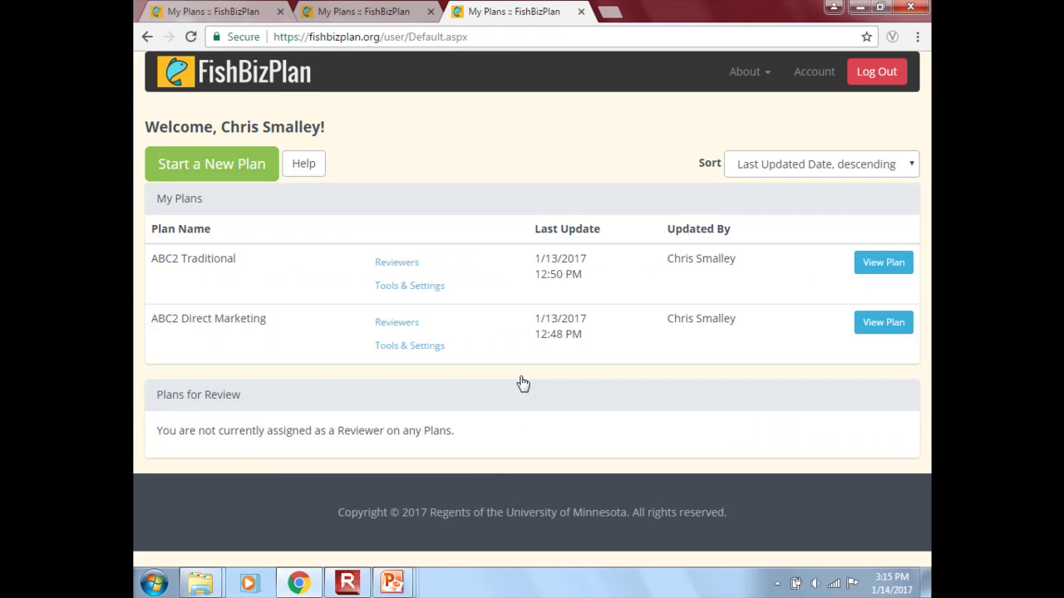
- Open the ABC2 Traditional plan and go to the Business Description section of the Executive Summary
left_click(888, 262)
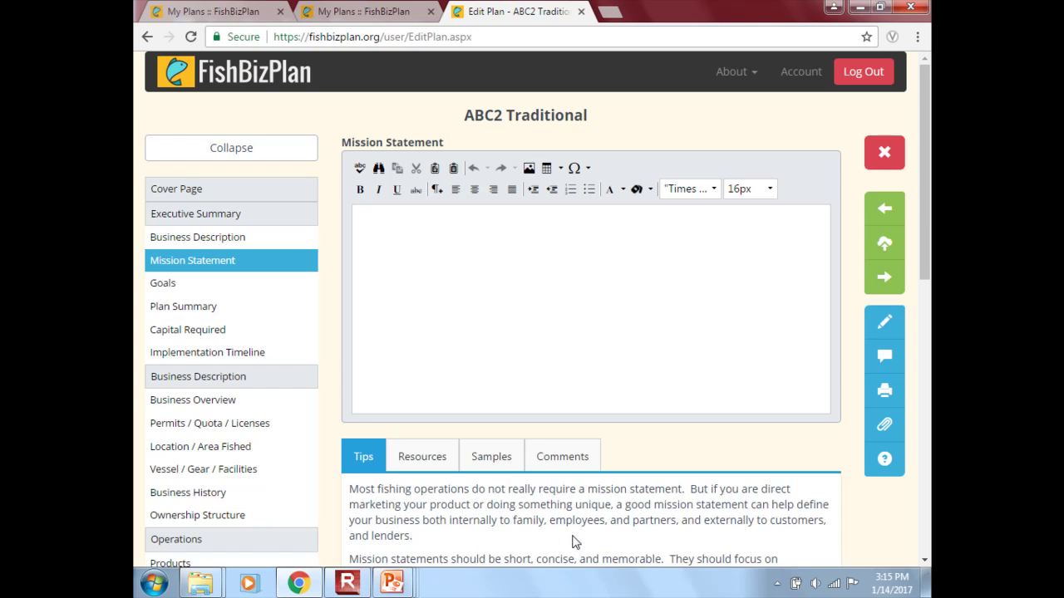
mouse_move(921, 247)
left_mouse_down()
mouse_move(929, 341)
mouse_move(929, 248)
left_mouse_up()
left_click(168, 240)
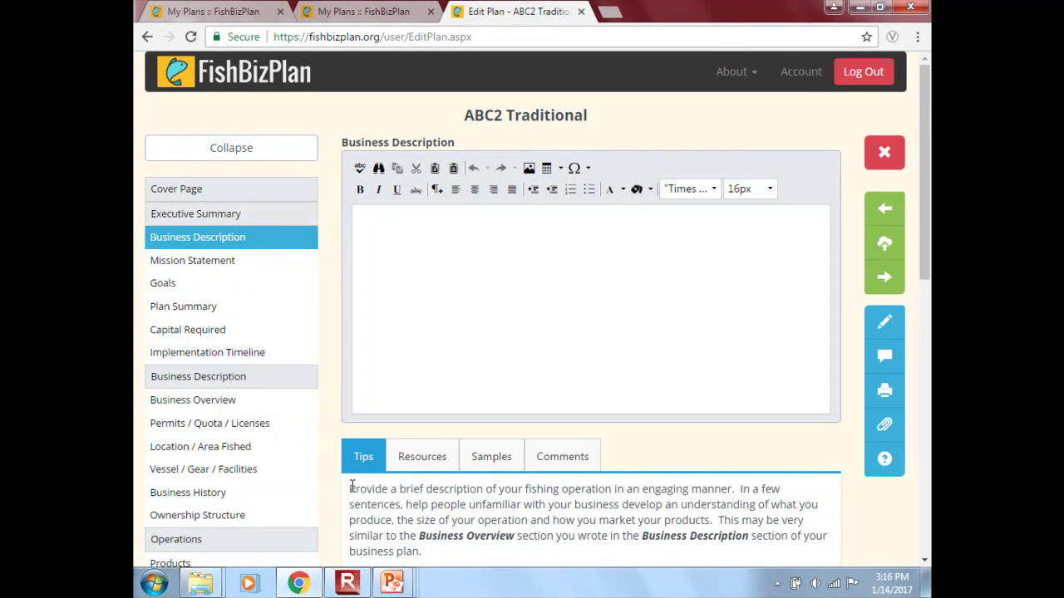
- Copy the whole Business Description tip paragraph and paste it into the section's text editor
left_click_drag(351, 486, 540, 551)
scroll(541, 560, "down", 3)
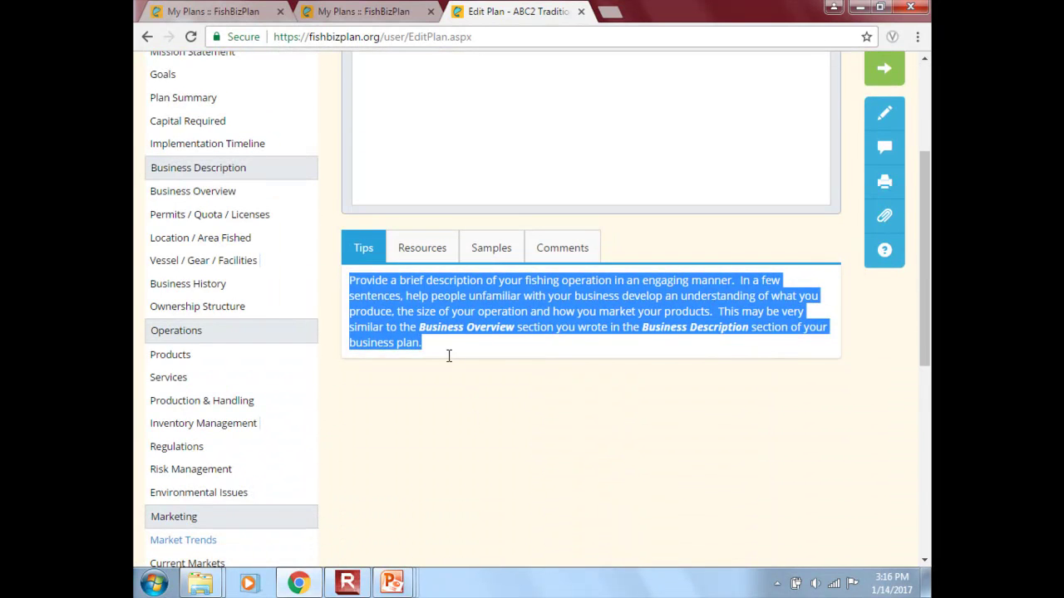
right_click(425, 320)
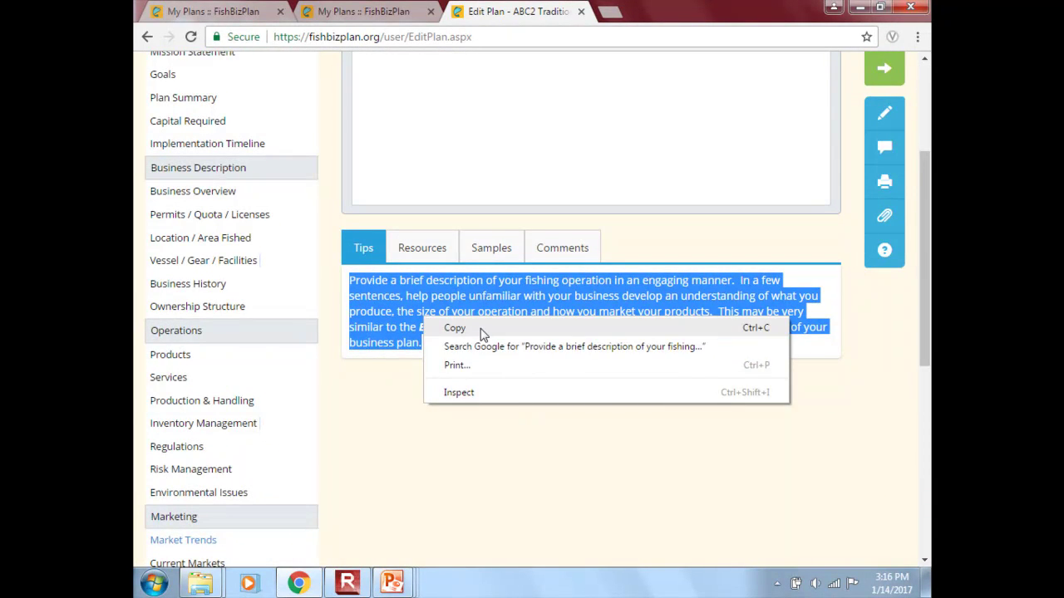
left_click(455, 329)
left_click(423, 138)
right_click(424, 143)
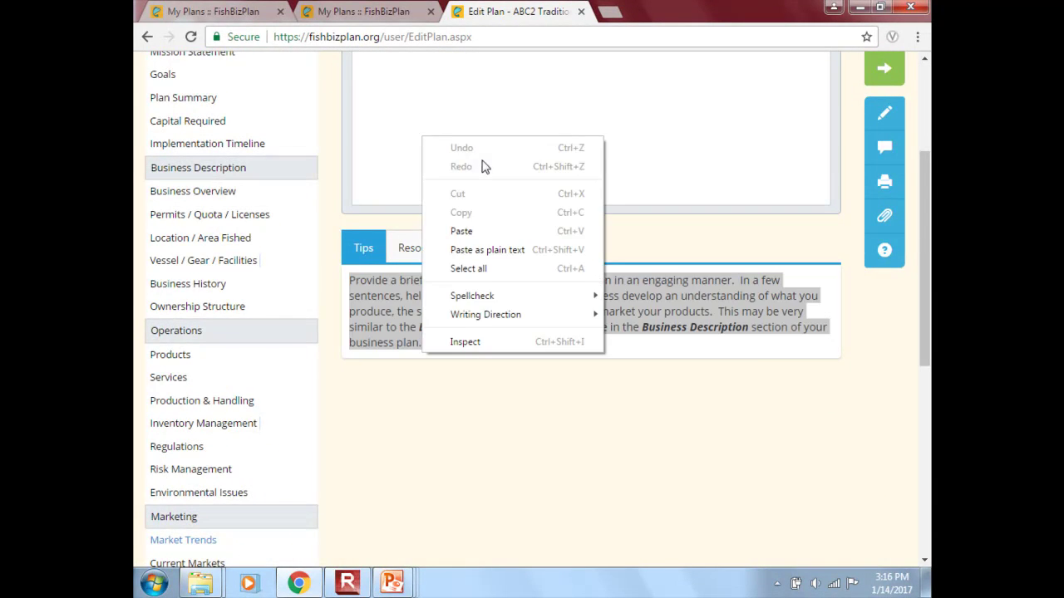
left_click(461, 230)
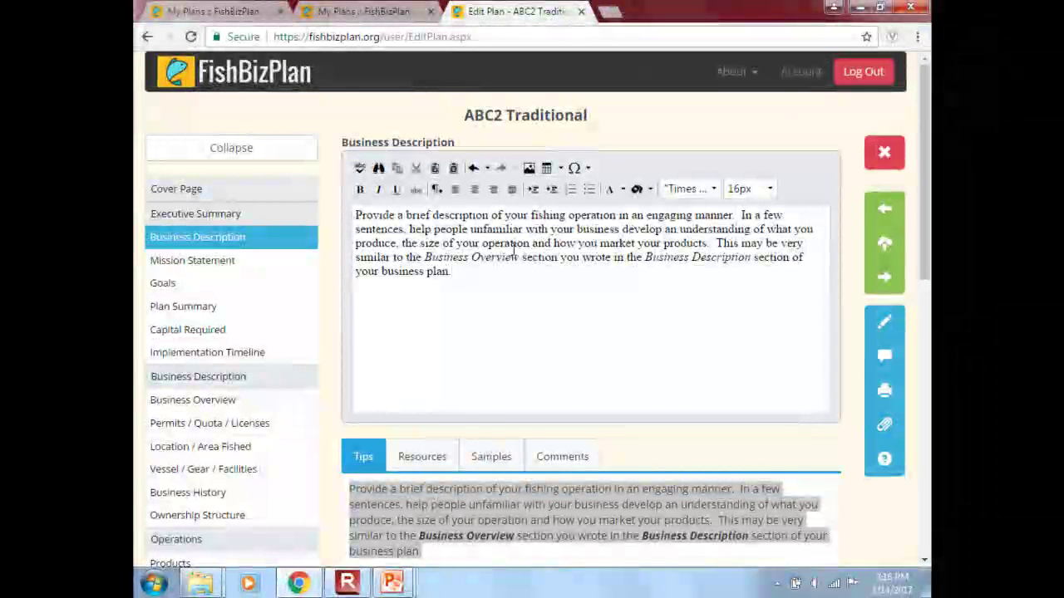
type(";kjdhfldsvc;sdafalsdkfv")
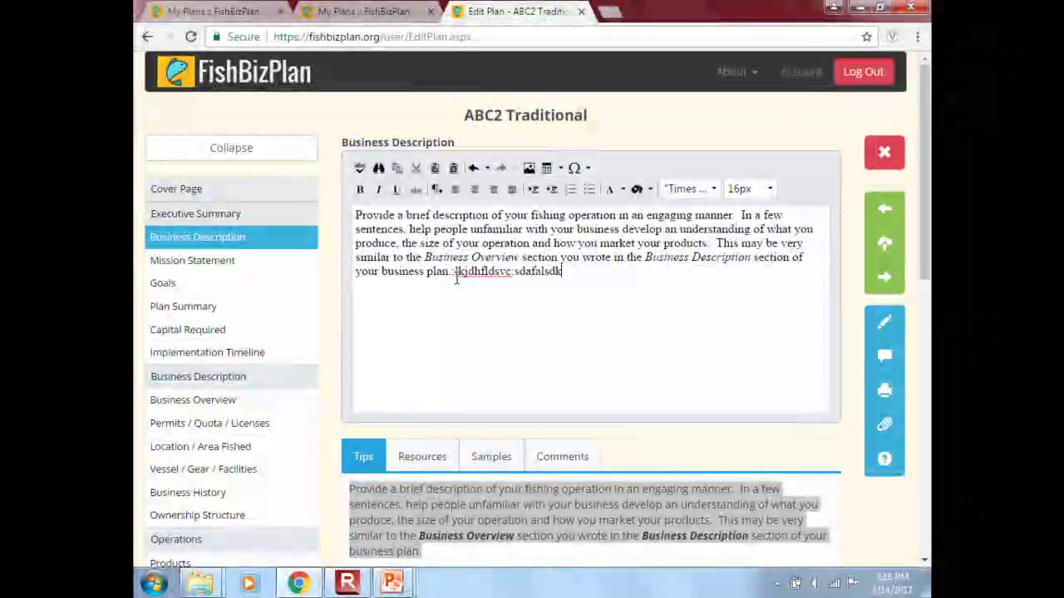
key("BackSpace")
key("BackSpace")
key("BackSpace")
key("BackSpace")
key("BackSpace")
key("BackSpace")
key("BackSpace")
key("BackSpace")
key("BackSpace")
key("BackSpace")
key("BackSpace")
key("BackSpace")
key("BackSpace")
key("BackSpace")
key("BackSpace")
key("BackSpace")
key("BackSpace")
key("BackSpace")
key("BackSpace")
key("BackSpace")
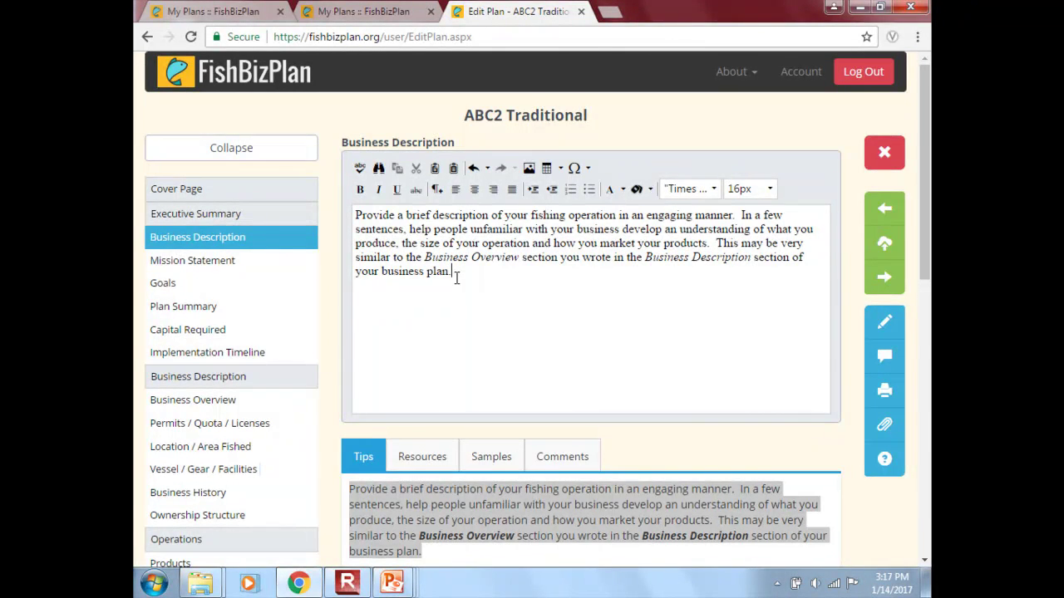
- Delete the end of the pasted text back to "Business Overview sect" and close the plan
key("BackSpace")
key("BackSpace")
key("BackSpace")
key("BackSpace")
key("BackSpace")
key("BackSpace")
key("BackSpace")
key("BackSpace")
key("BackSpace")
key("BackSpace")
key("BackSpace")
key("BackSpace")
key("BackSpace")
key("BackSpace")
key("BackSpace")
key("BackSpace")
key("BackSpace")
key("BackSpace")
key("BackSpace")
key("BackSpace")
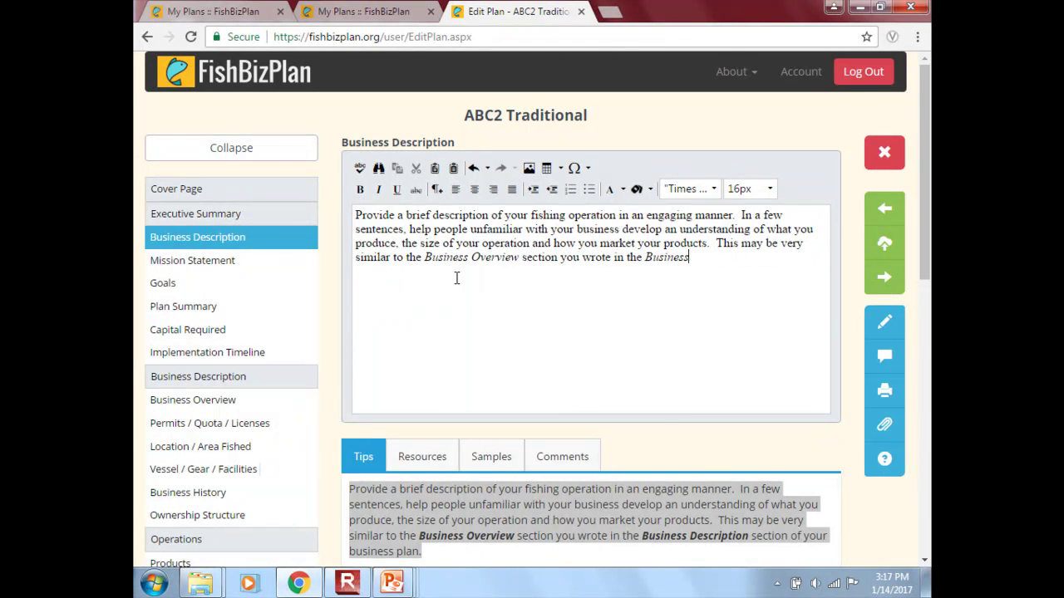
key("BackSpace")
key("BackSpace")
key("BackSpace")
key("BackSpace")
key("BackSpace")
key("BackSpace")
key("BackSpace")
key("BackSpace")
key("BackSpace")
key("BackSpace")
key("BackSpace")
key("BackSpace")
key("BackSpace")
key("BackSpace")
key("BackSpace")
key("BackSpace")
key("BackSpace")
key("BackSpace")
key("BackSpace")
key("BackSpace")
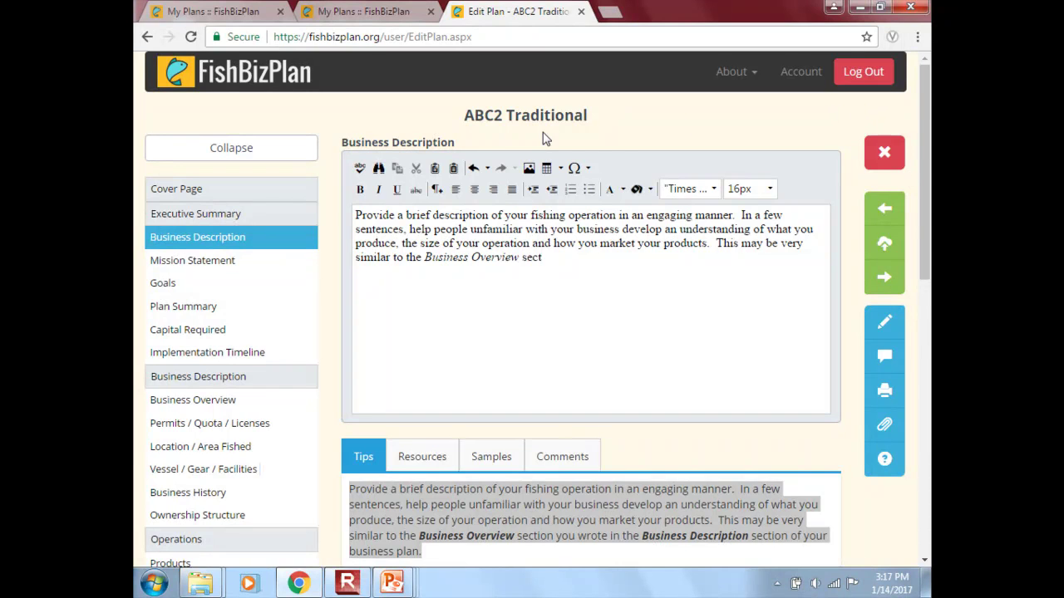
left_click(896, 152)
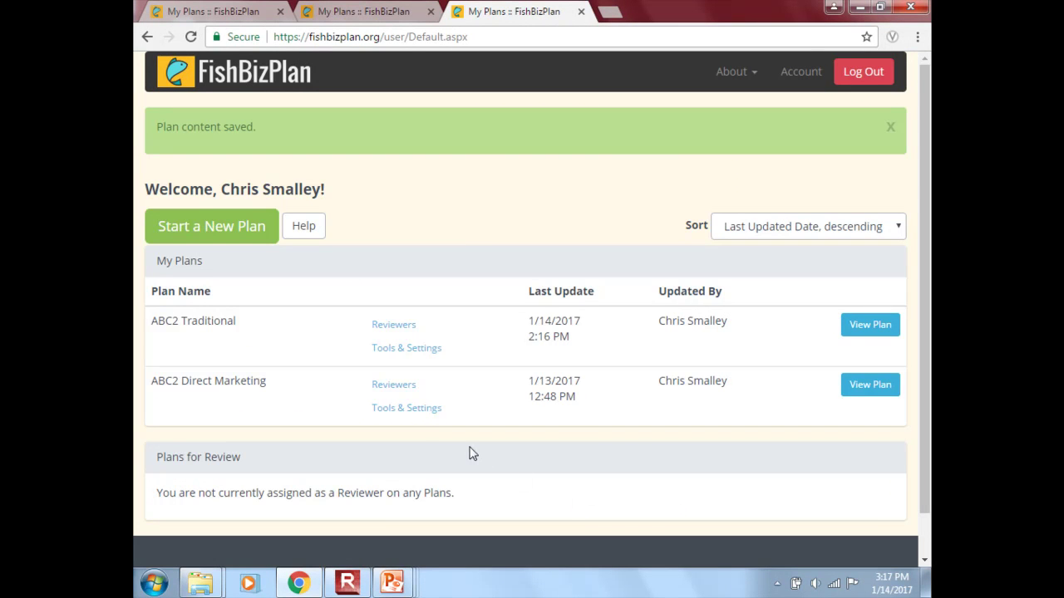
- Open the reviewer management page of the ABC2 Traditional plan and activate the reviewer e-mail address field
left_click(401, 330)
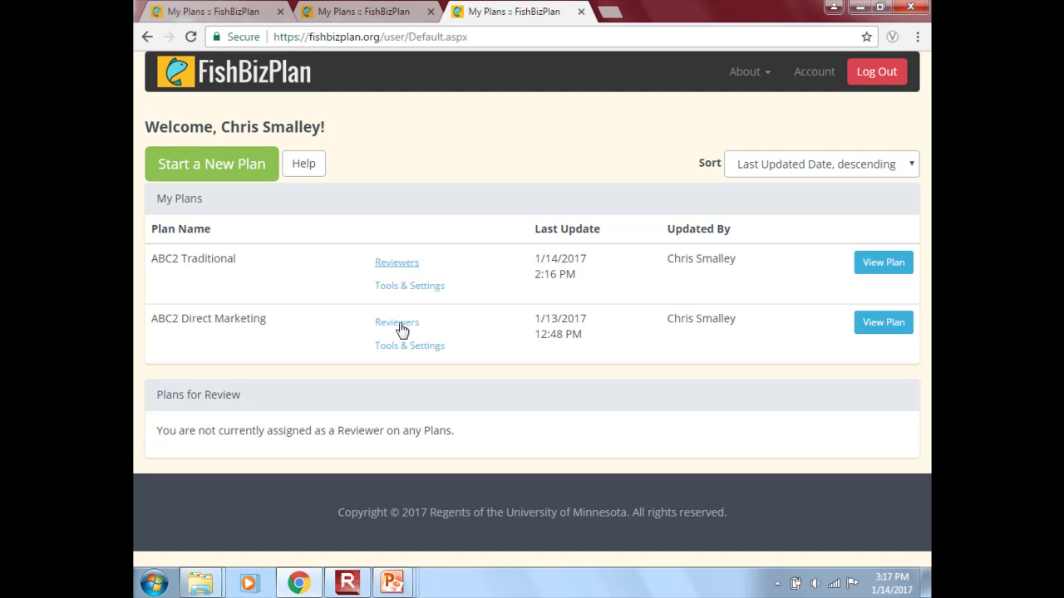
left_click(397, 264)
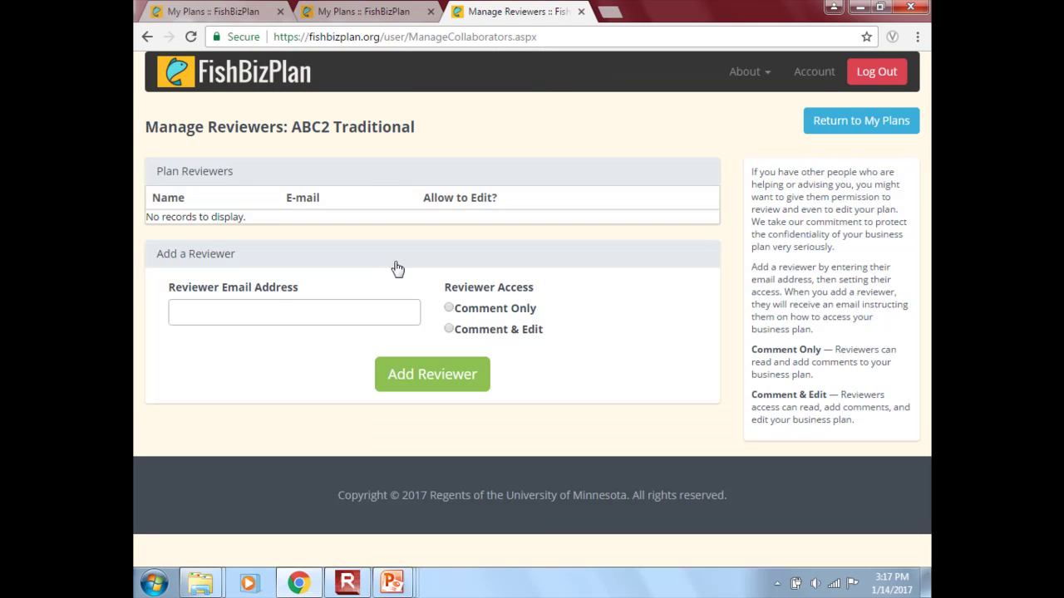
left_click(285, 315)
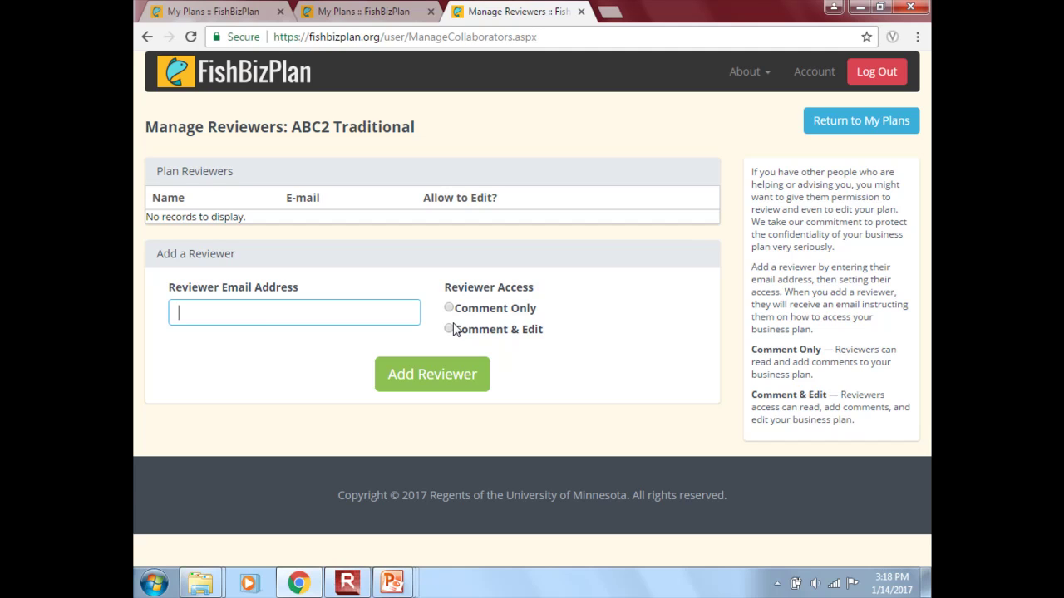
- Minimize the browser to return to the presentation slides
left_click(338, 17)
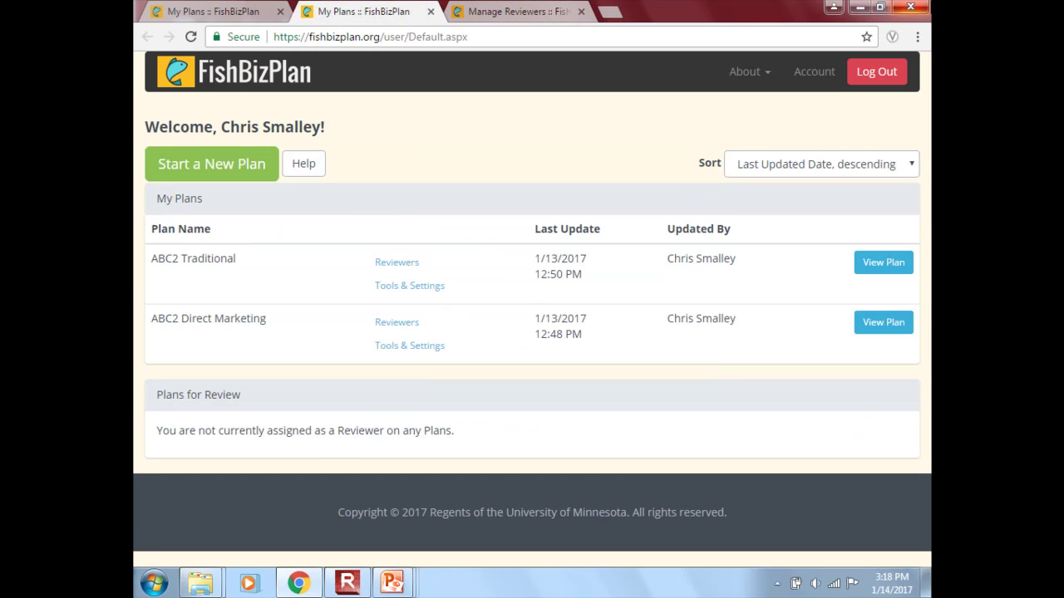
left_click(857, 11)
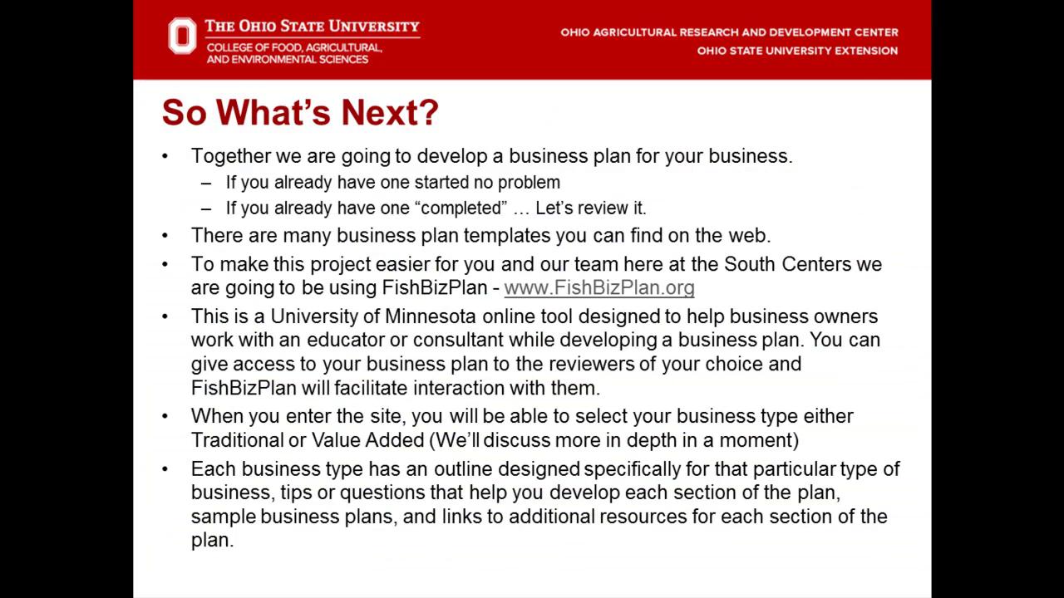
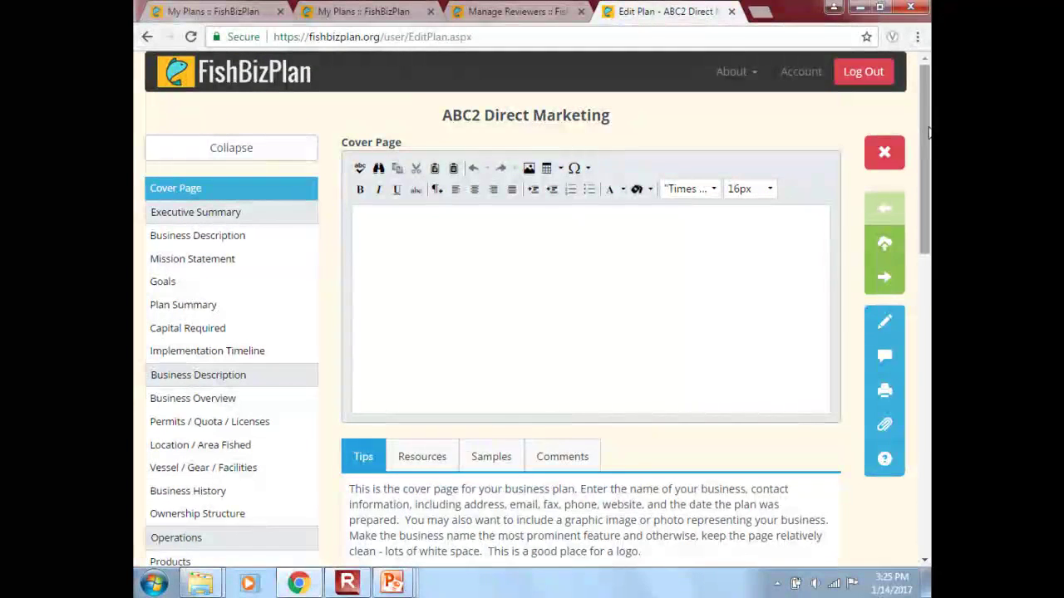
- Examine the section outline of the ABC2 Direct Marketing plan, including its Marketing sections, and close the plan
left_click_drag(928, 138, 929, 333)
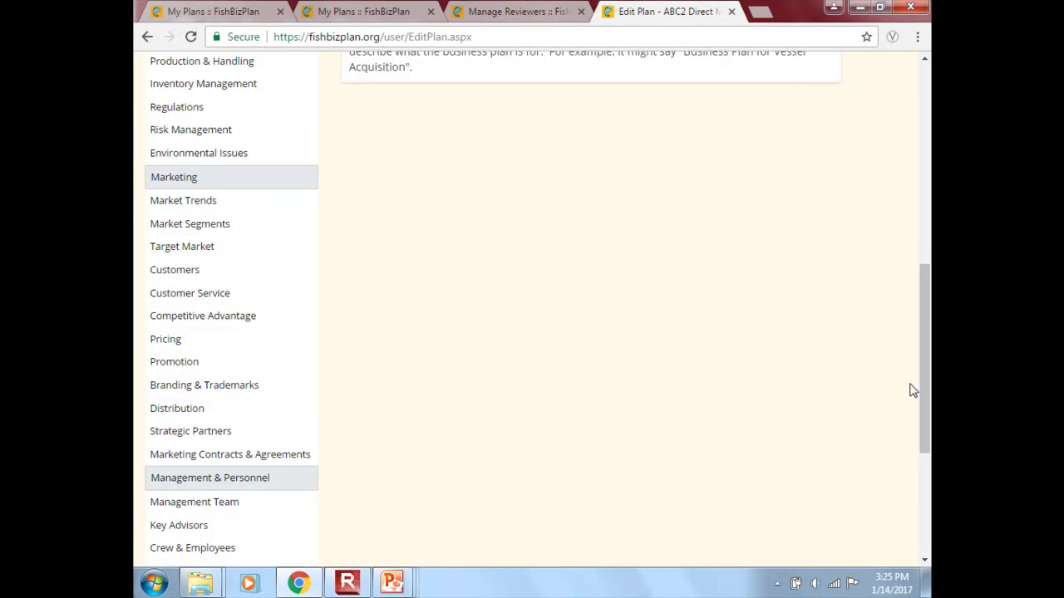
scroll(924, 388, "up", 6)
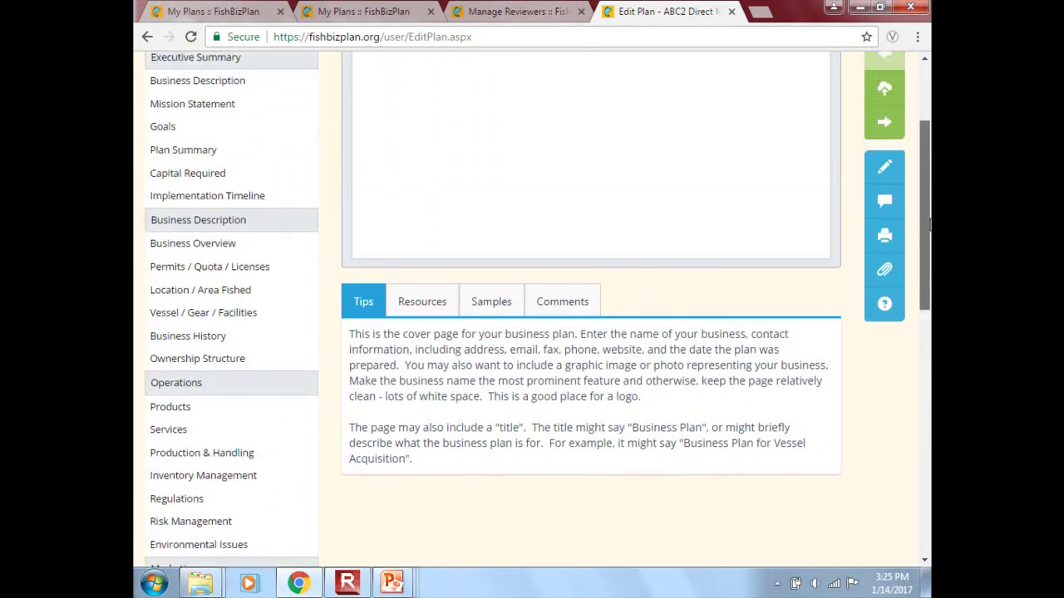
left_click(883, 110)
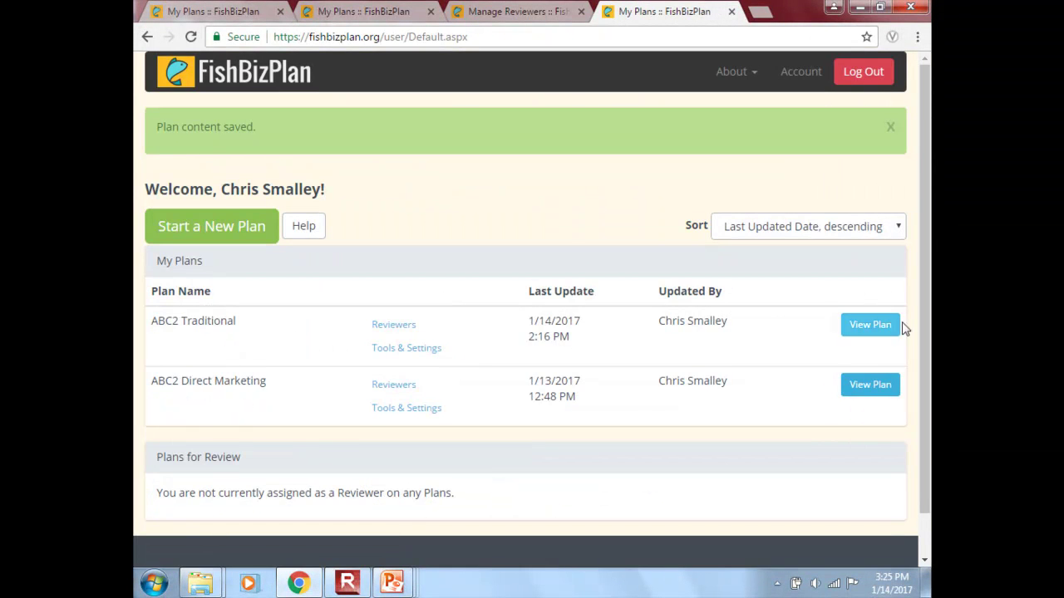
- Open the ABC2 Traditional plan and view the tips of its Current Markets and Market Trends sections
left_click(869, 327)
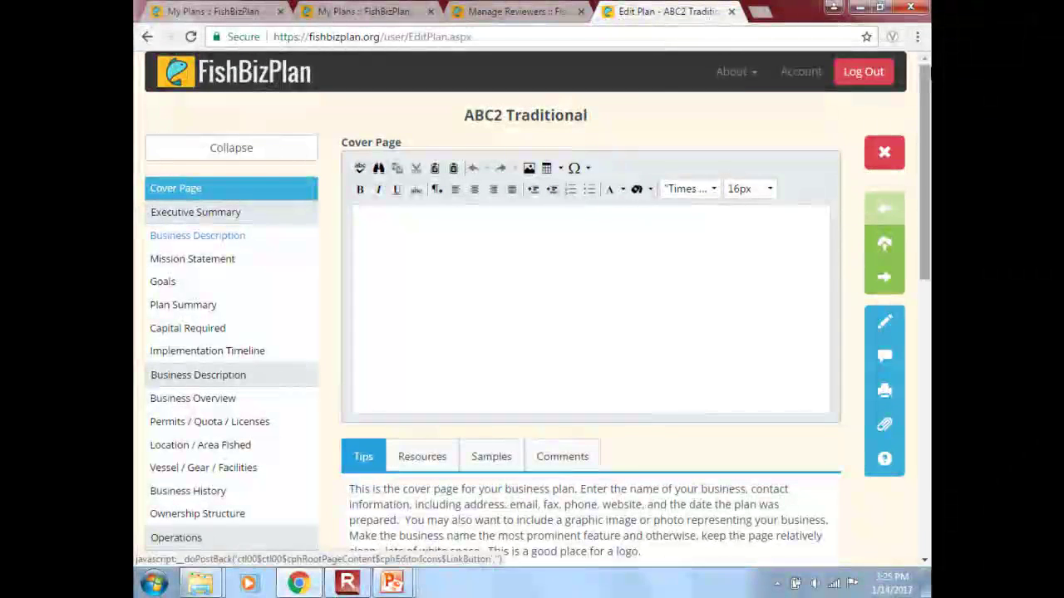
left_click_drag(928, 102, 921, 275)
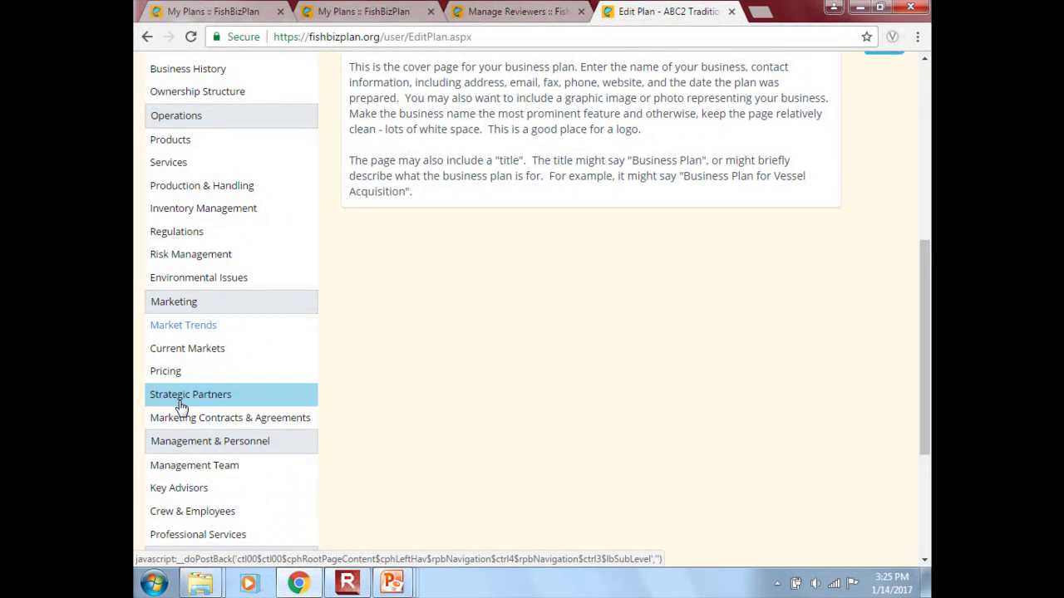
left_click(185, 358)
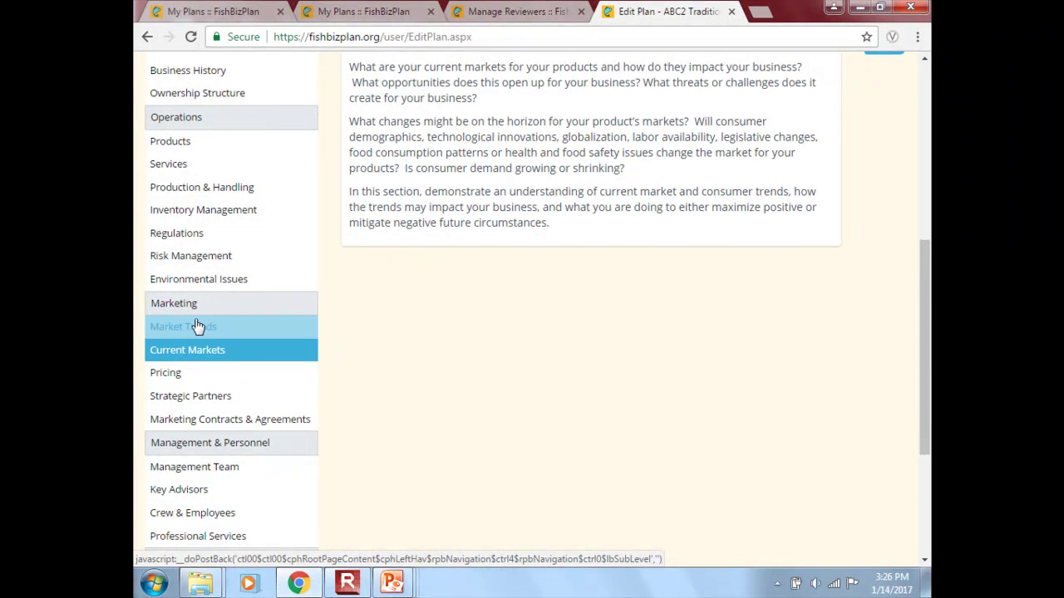
left_click(195, 329)
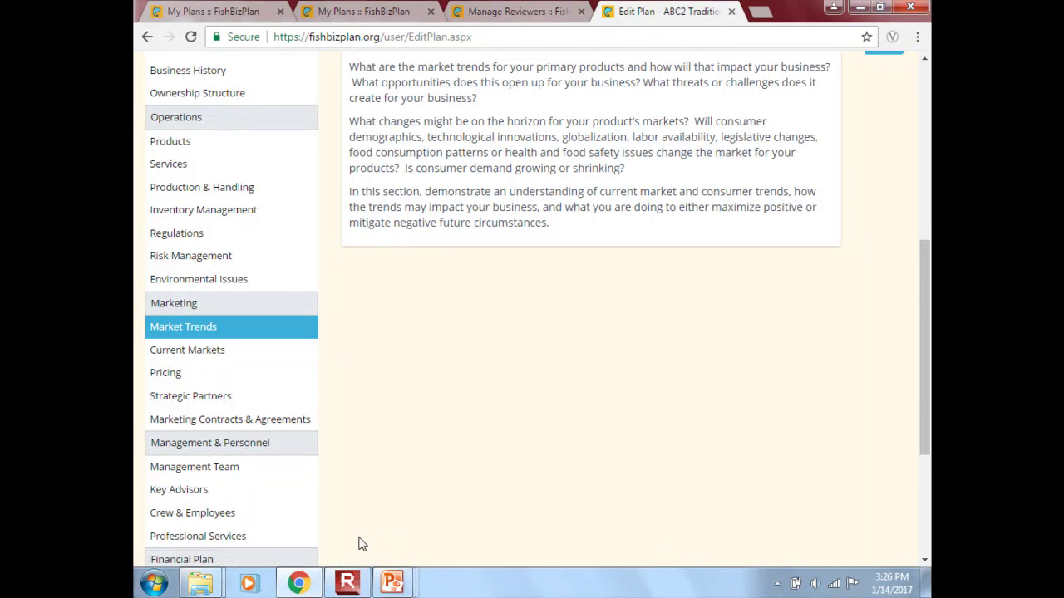
- Switch to the file explorer window showing the ABC2 folder
mouse_move(214, 586)
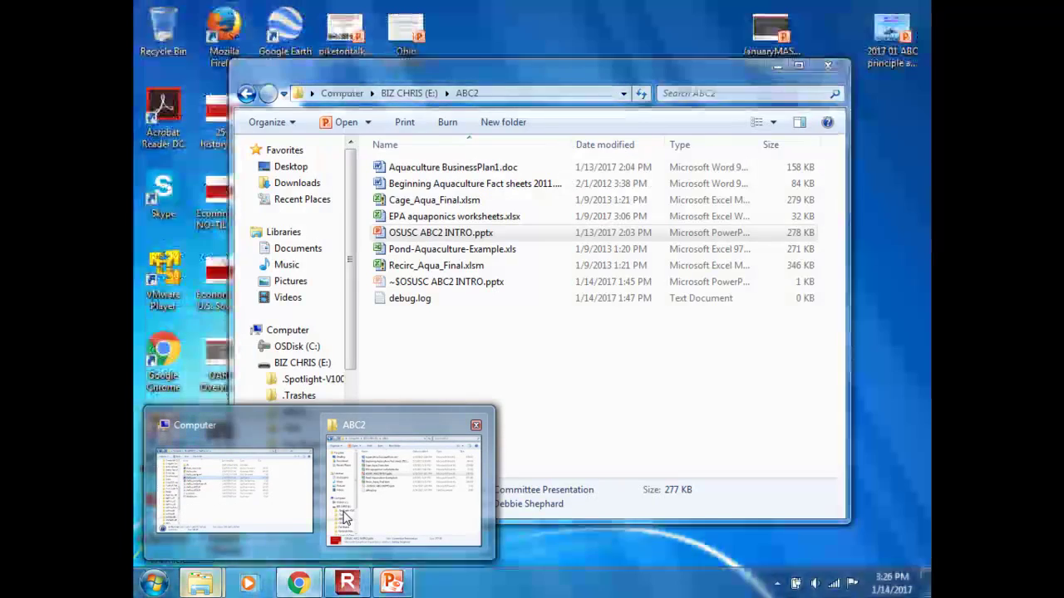
left_click(345, 517)
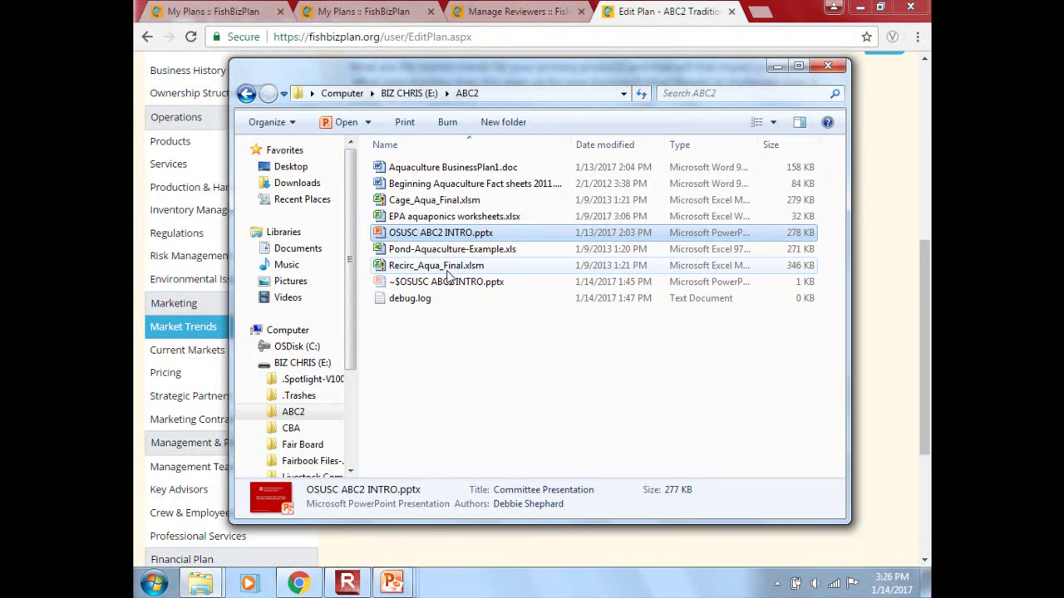
- Open EPA aquaponics worksheets.xlsx from the ABC2 folder and select the Total Length value of the hydroponics system
left_click(443, 221)
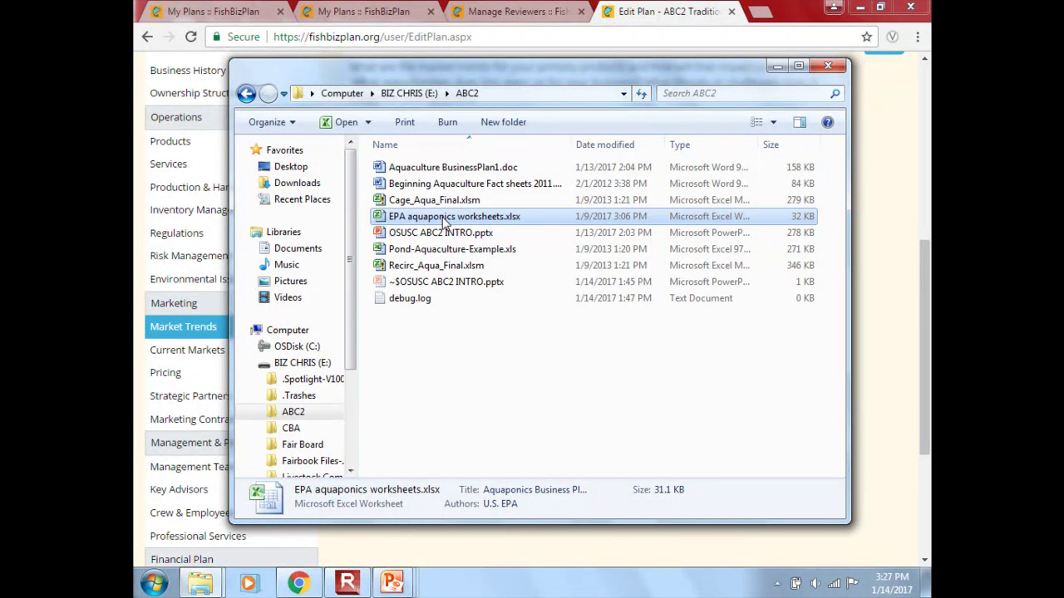
double_click(445, 220)
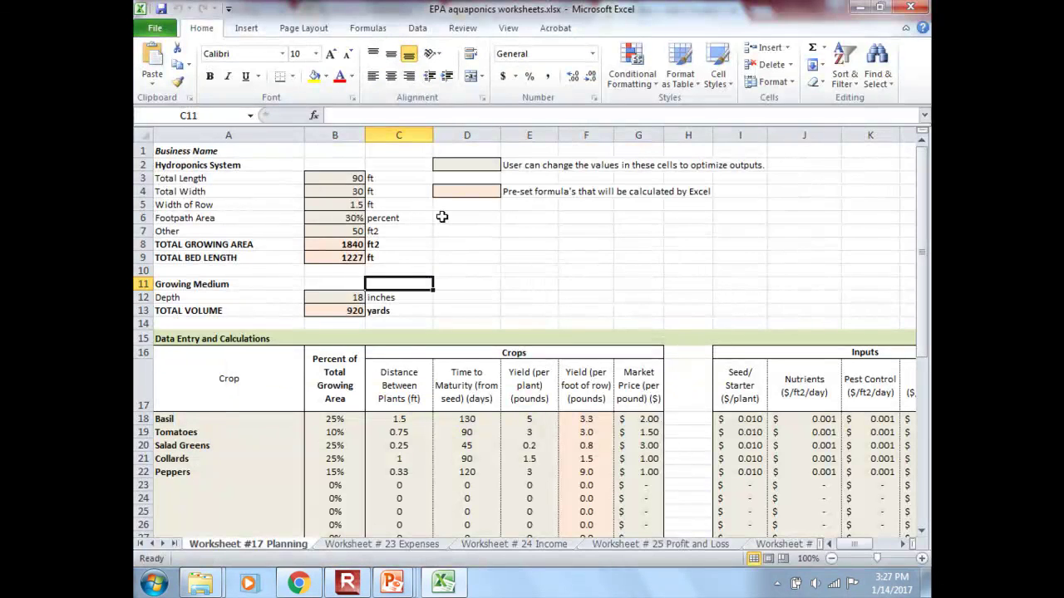
left_click_drag(926, 207, 927, 207)
left_click(335, 178)
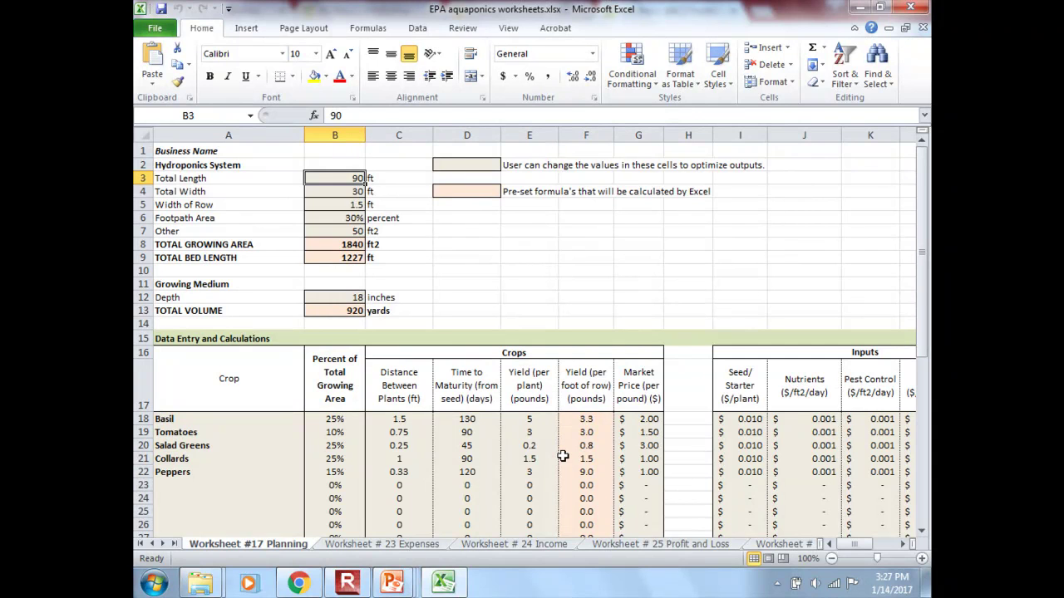
- View the Expenses, Income, Profit and Loss, Fixed Assets and Funding worksheets of the EPA aquaponics workbook
left_click(365, 545)
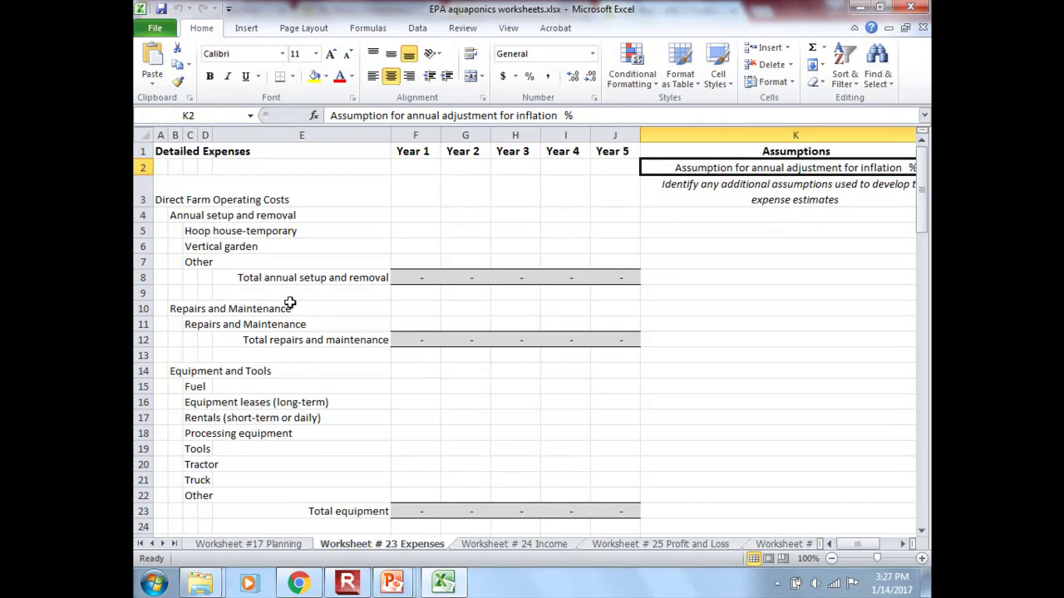
left_click(499, 546)
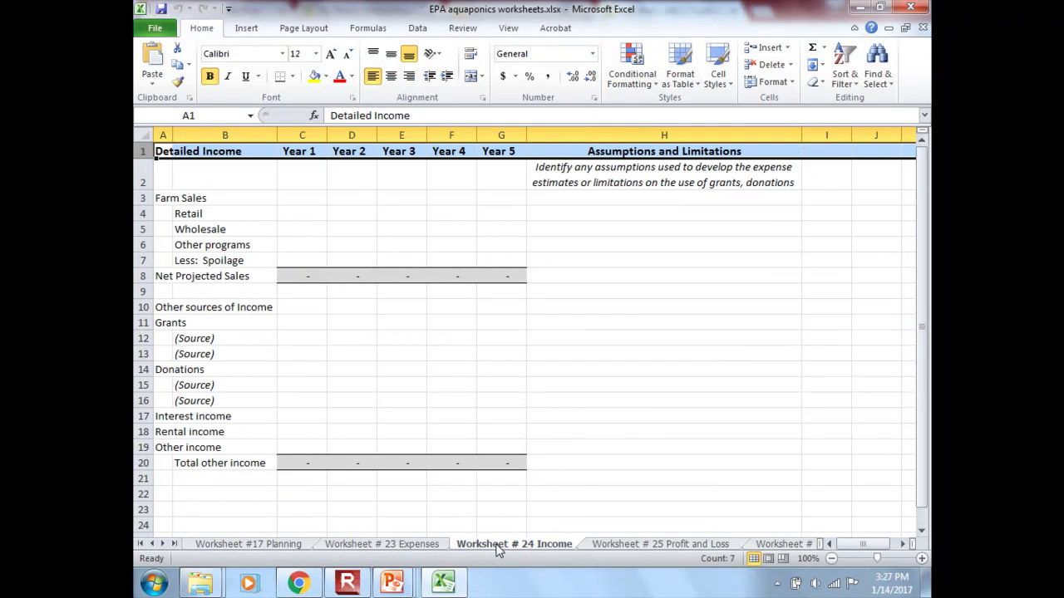
left_click(657, 546)
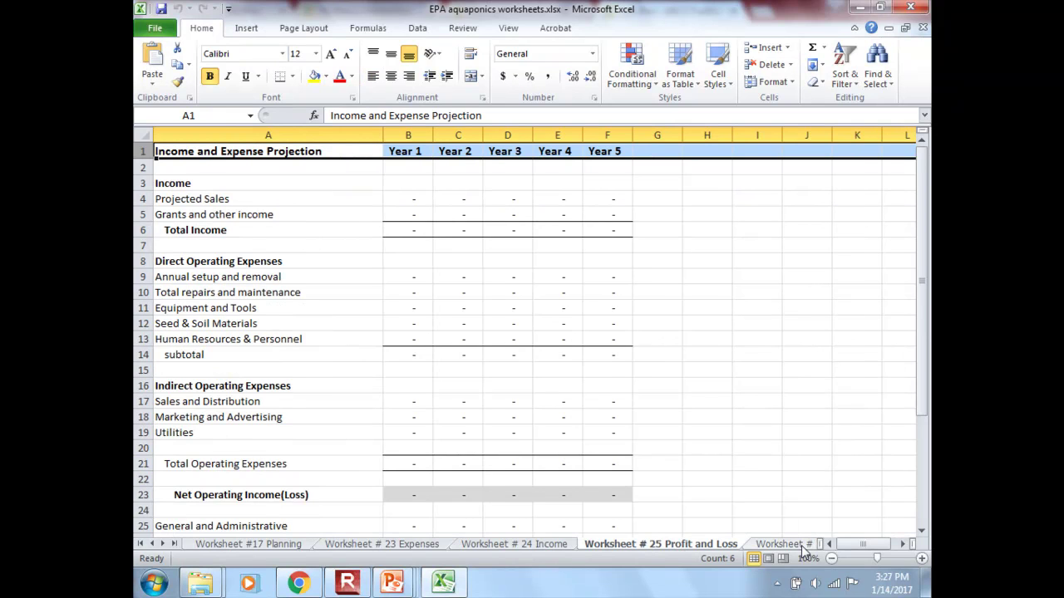
left_click(803, 546)
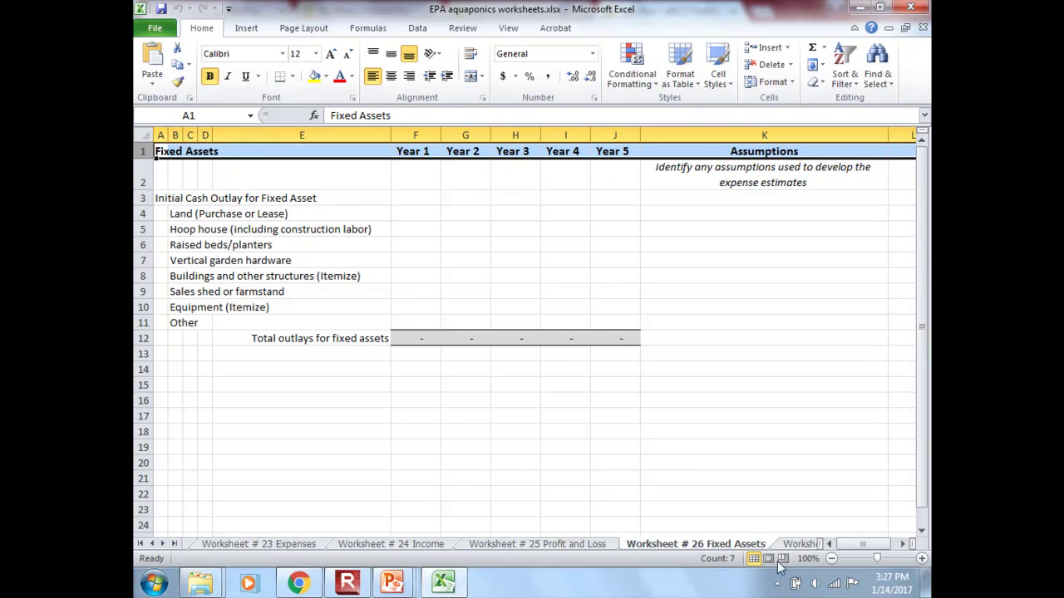
left_click(796, 546)
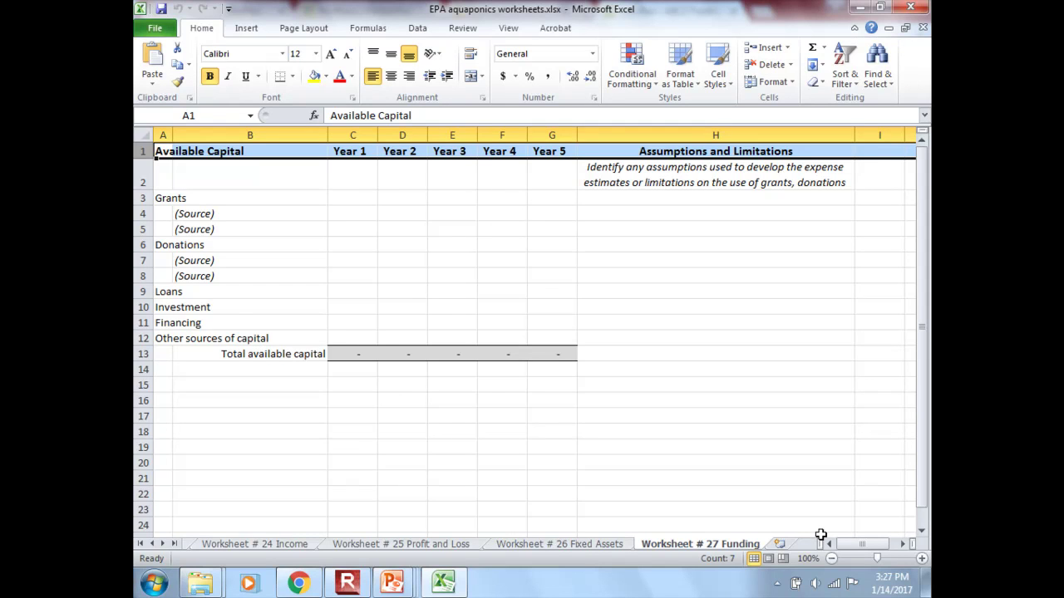
- Return to the ABC2 folder in the file explorer and open Recirc_Aqua_Final.xlsm
left_click(208, 584)
left_click(461, 416)
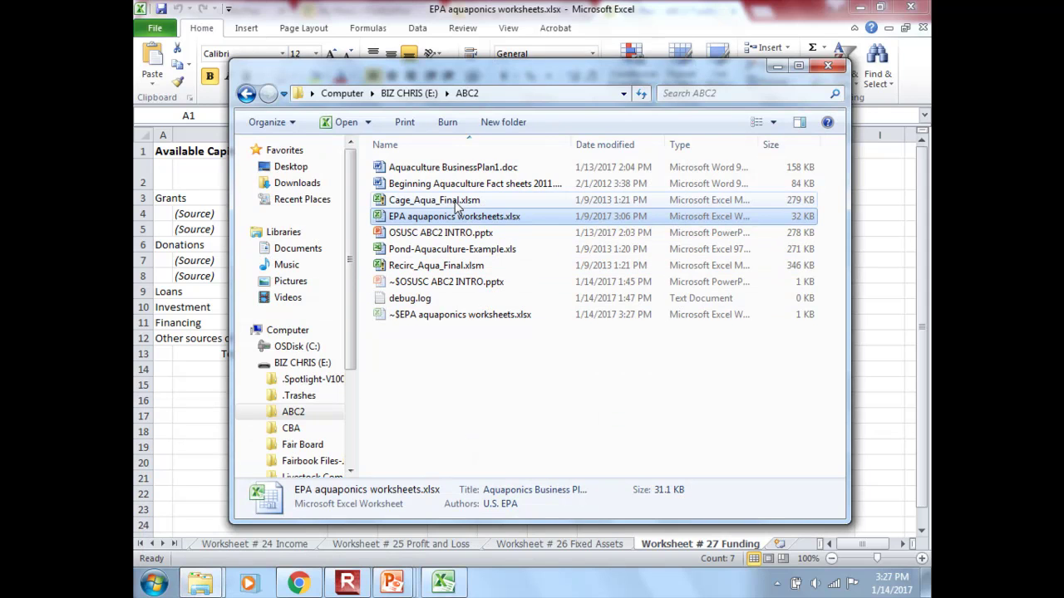
double_click(448, 265)
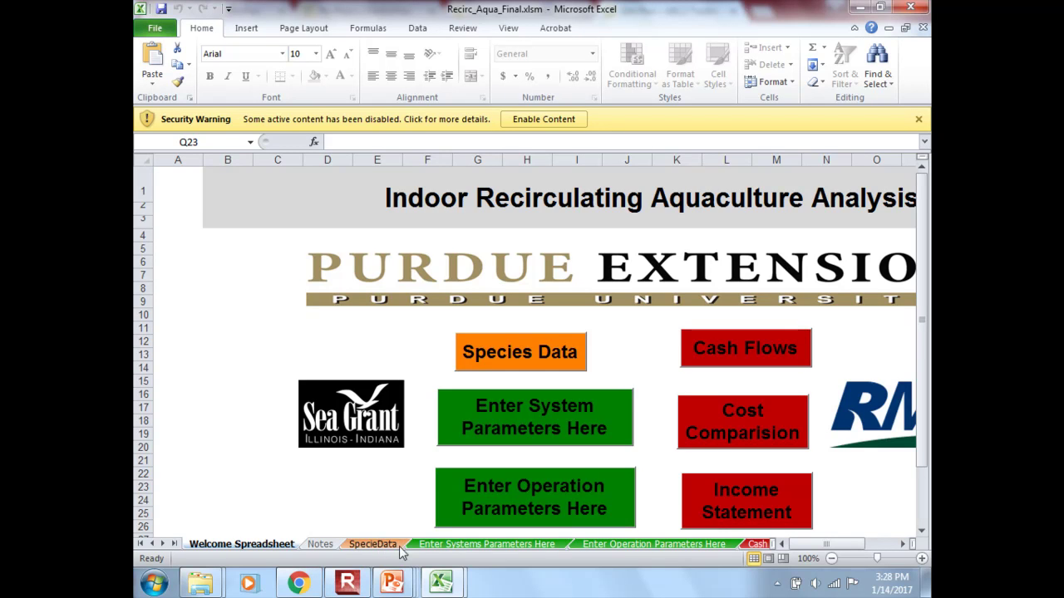
- View the system parameters, the operation parameters from the capital investment costs, and the Cash Flow sheet of the recirculating aquaculture workbook
left_click(425, 545)
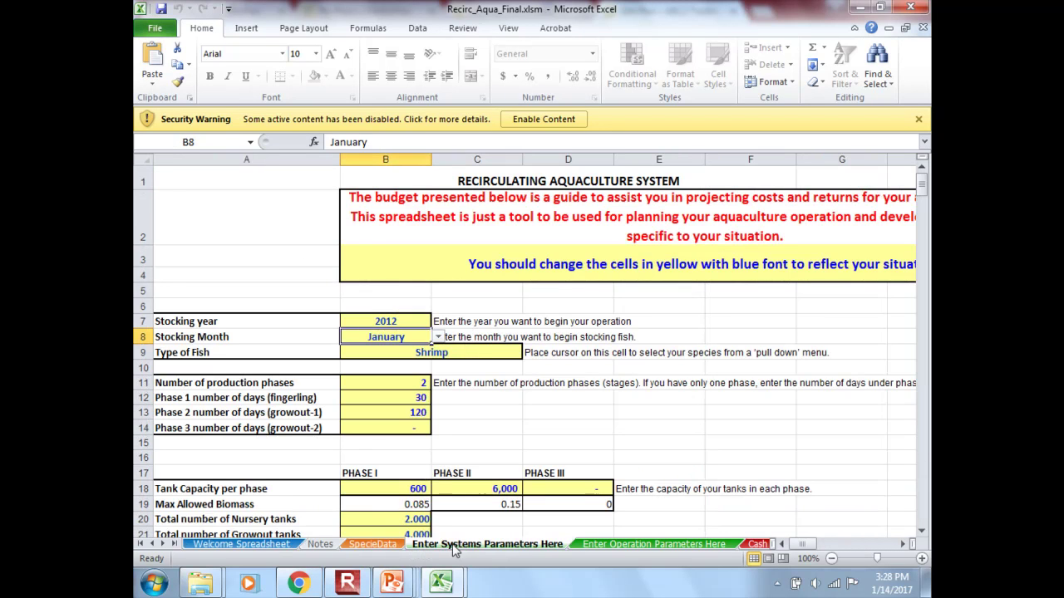
left_click(610, 545)
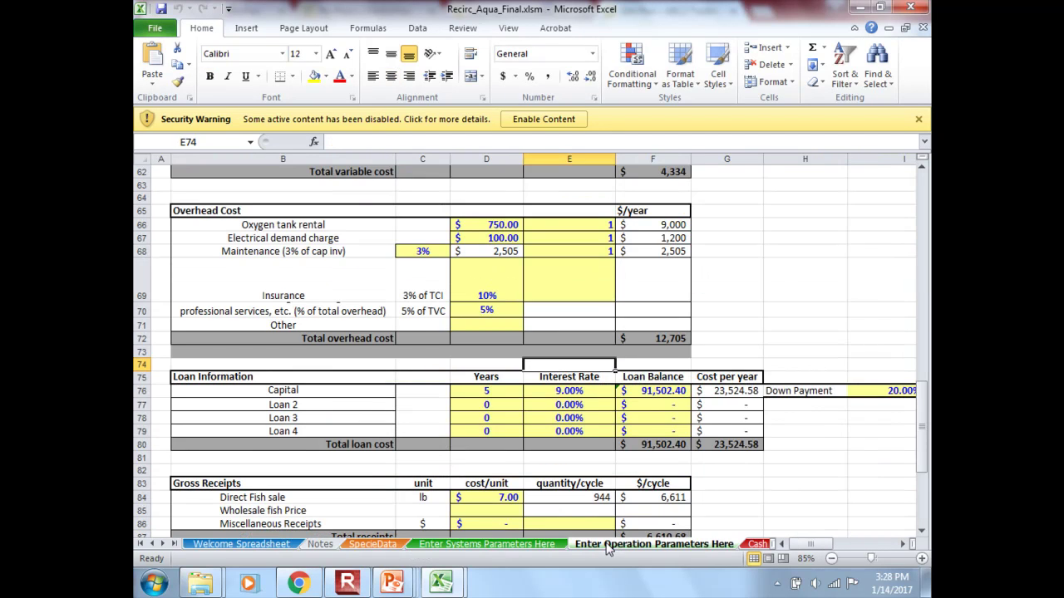
left_click_drag(923, 426, 925, 176)
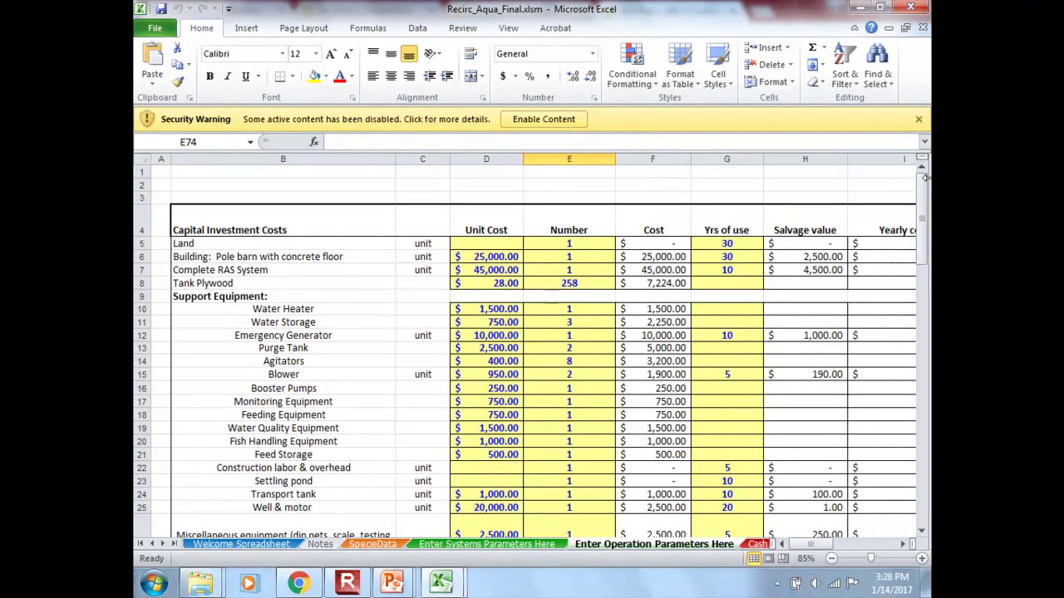
left_click(755, 544)
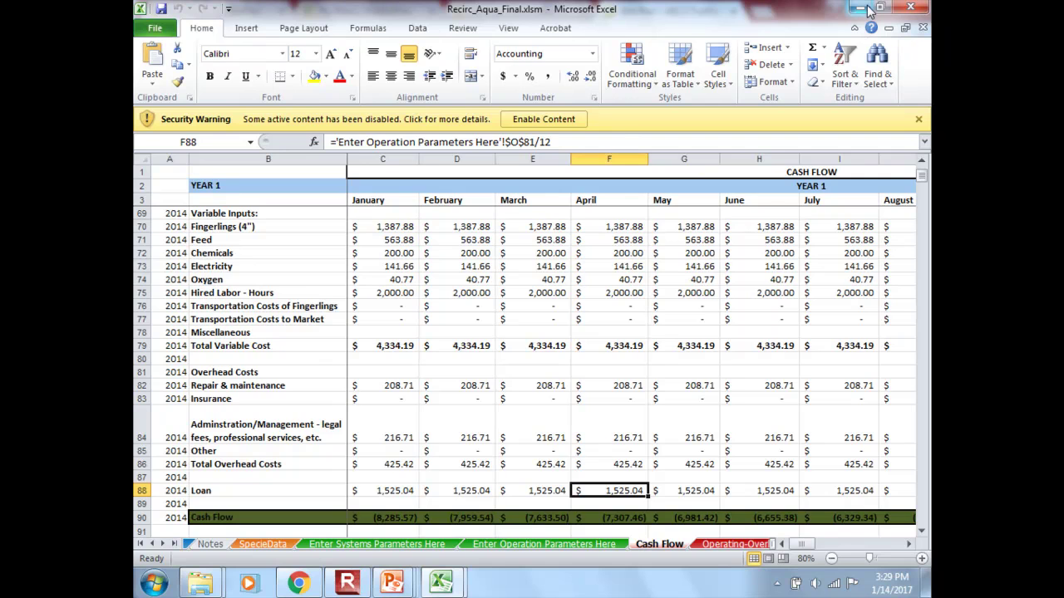
- Close the recirculating aquaculture workbook without saving, and close the EPA aquaponics workbook and the ABC2 folder window
left_click(911, 8)
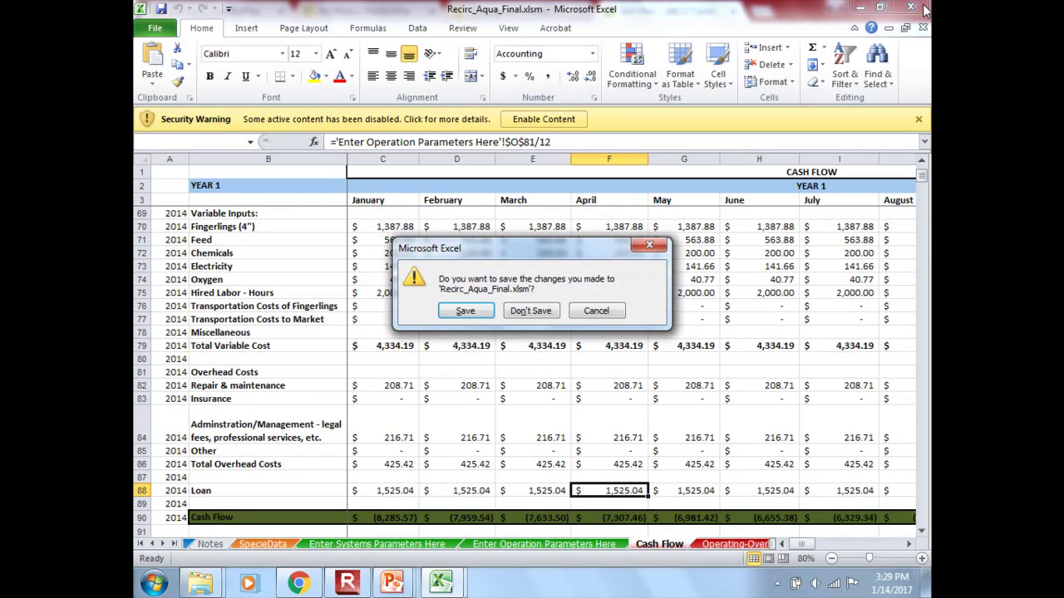
left_click(530, 310)
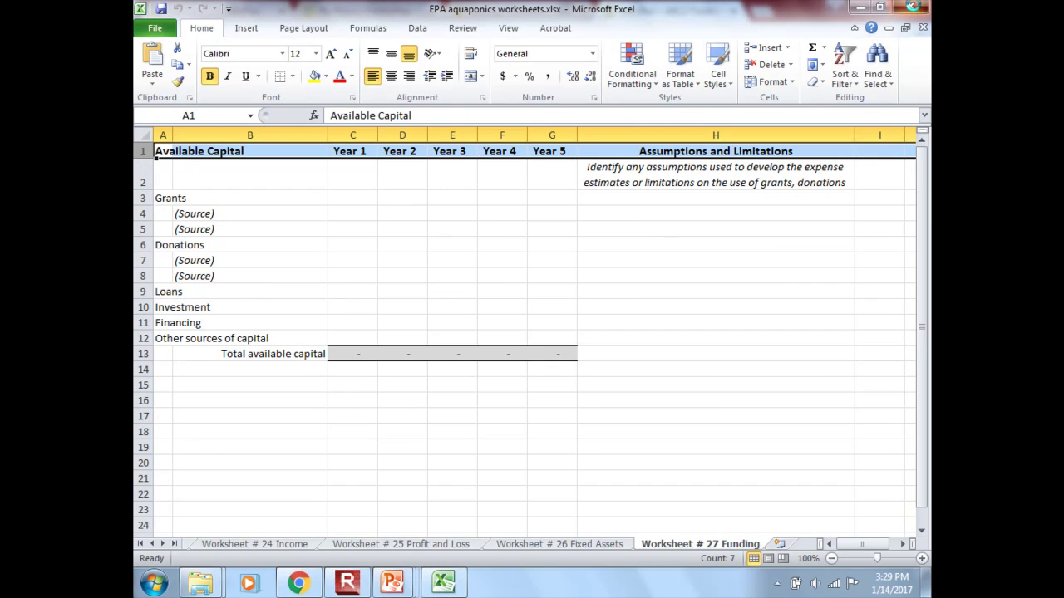
left_click(911, 7)
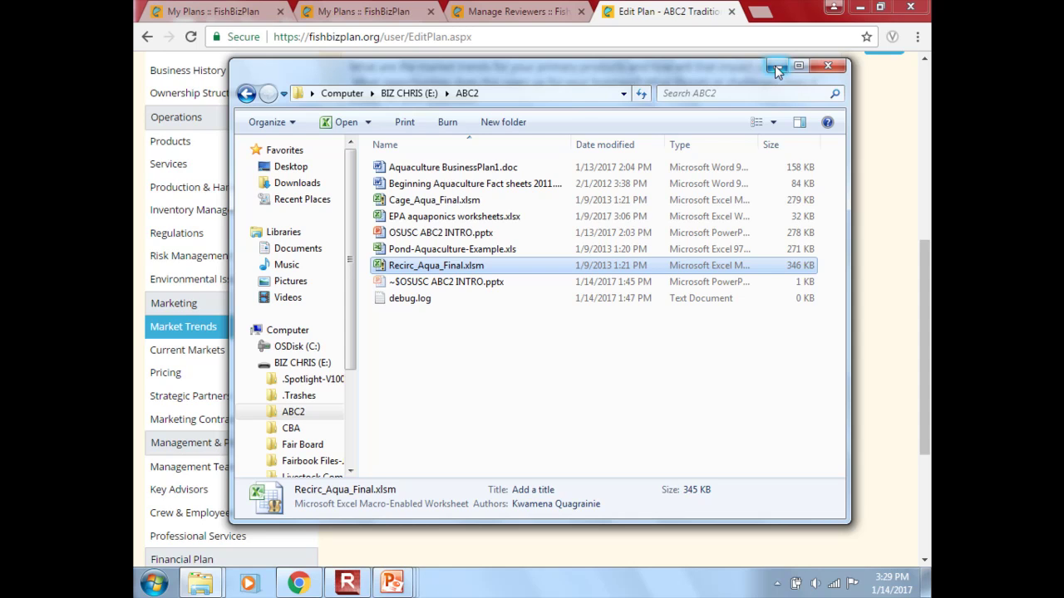
left_click(828, 70)
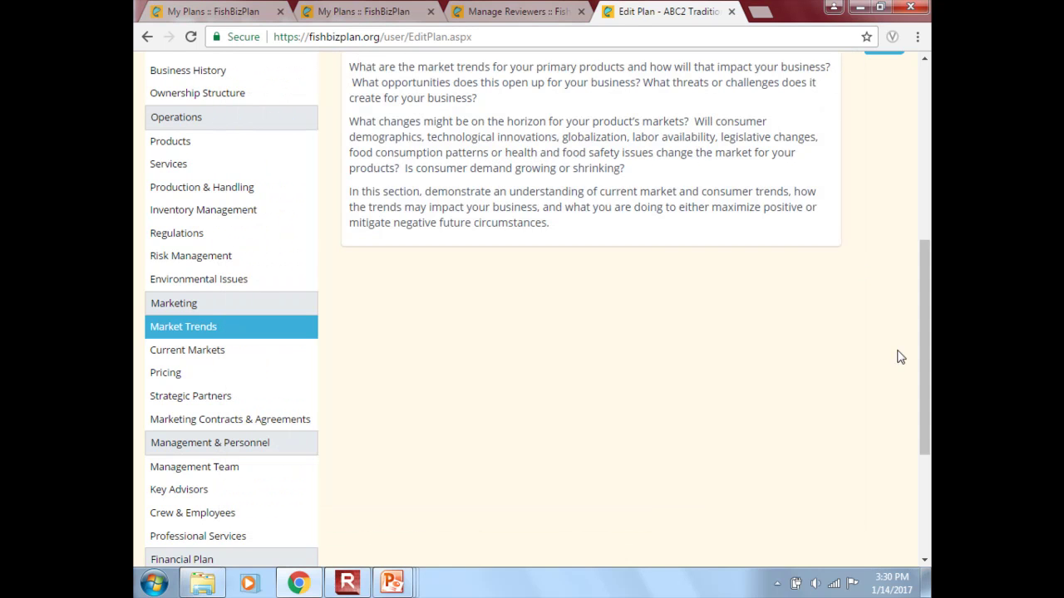